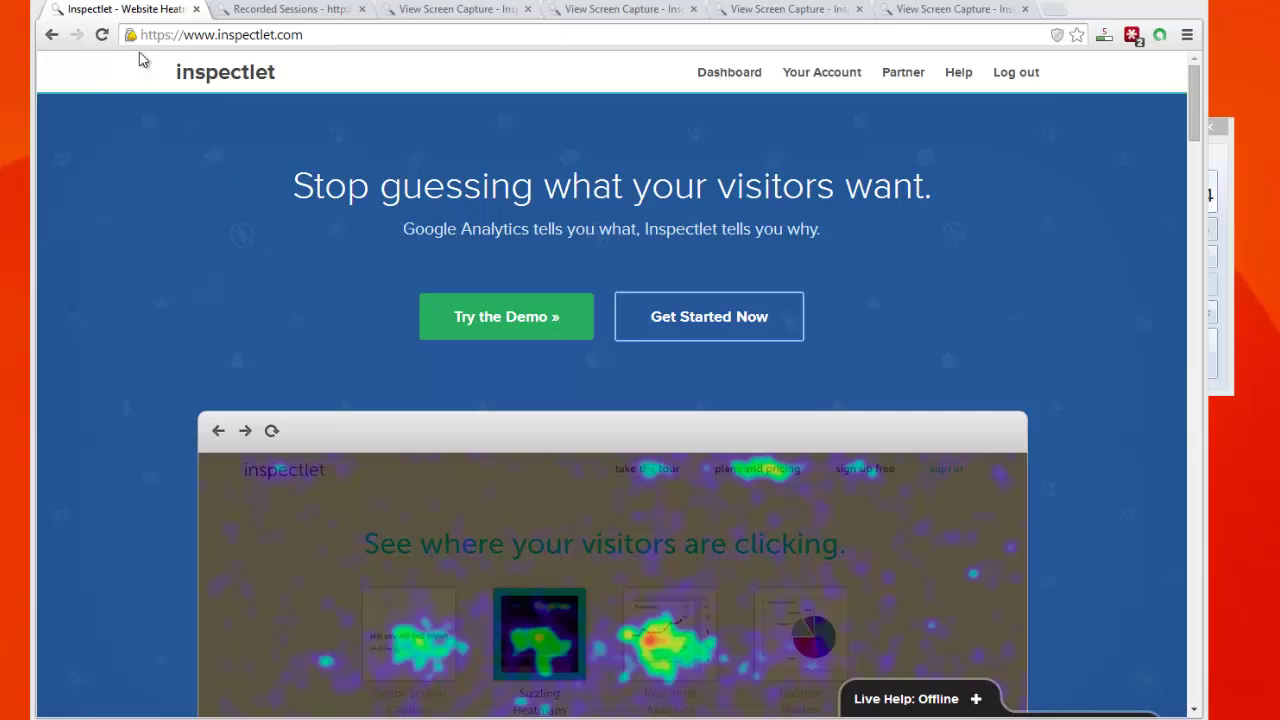
Step: Review the Inspectlet homepage's sections on session recording, filtering, conversion funnels, and session and user tagging
scroll(270, 287, "down", 2)
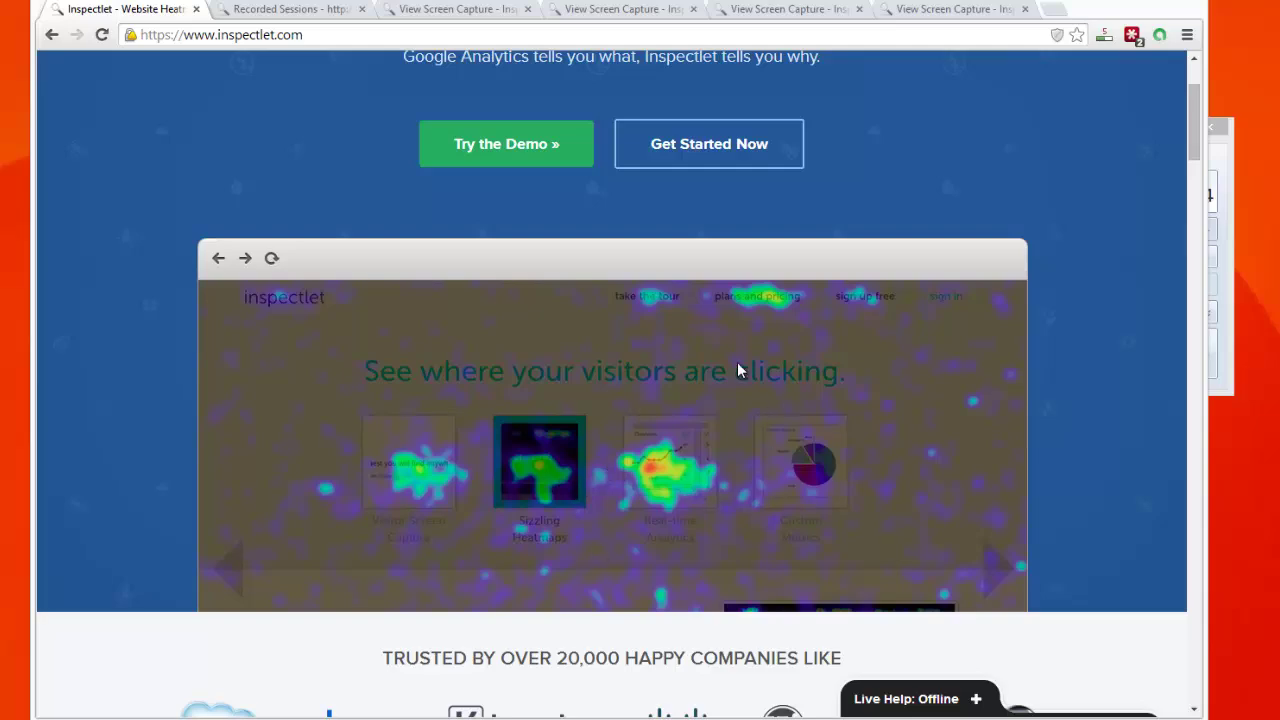
scroll(621, 413, "down", 5)
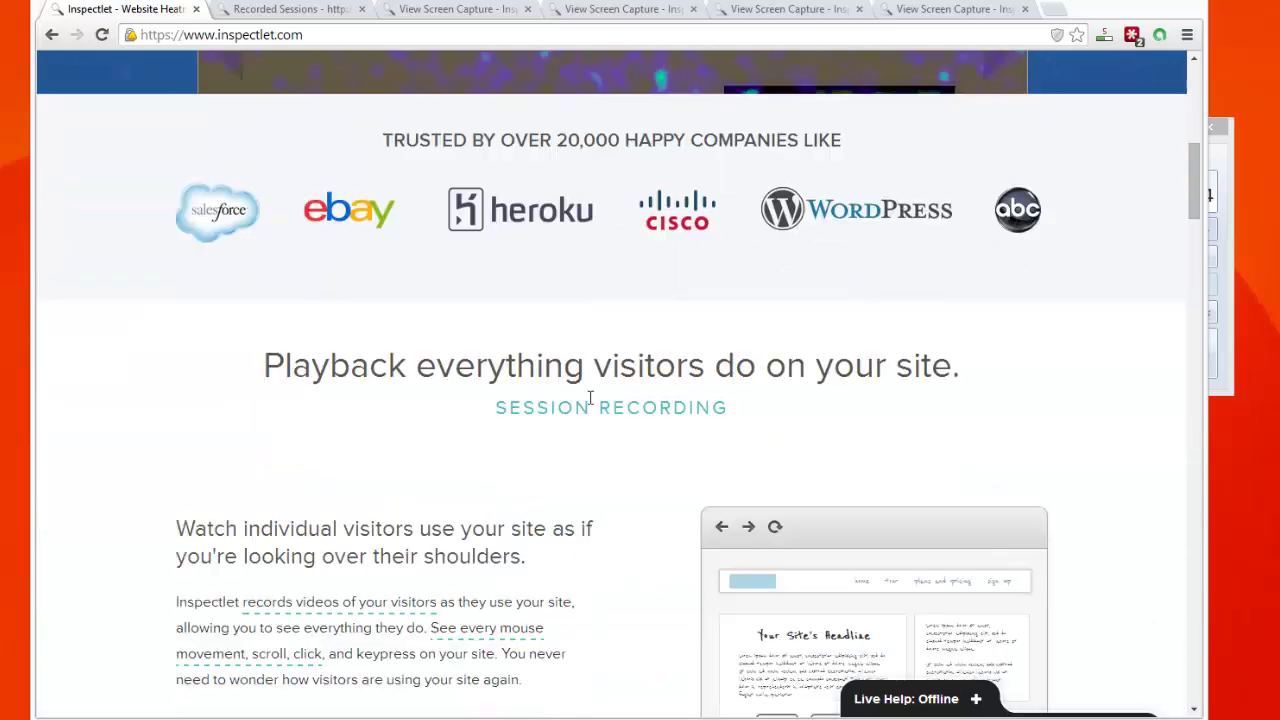
scroll(591, 400, "down", 3)
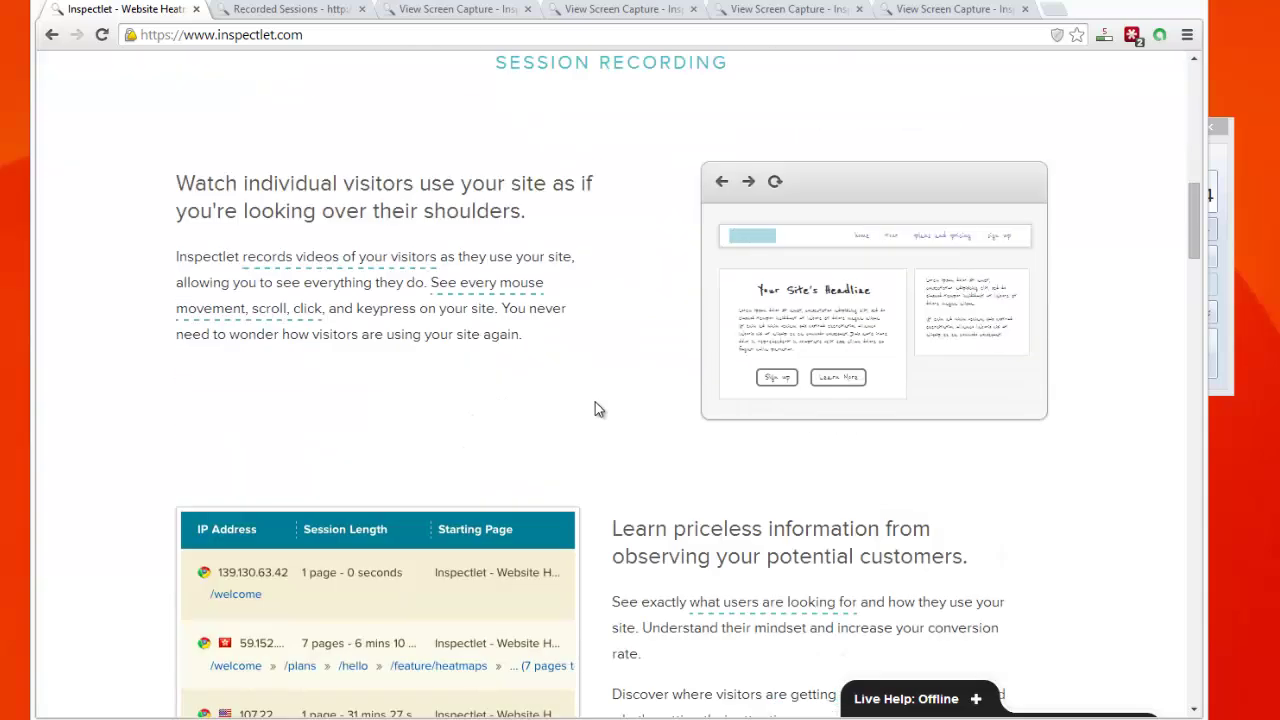
scroll(630, 372, "down", 1)
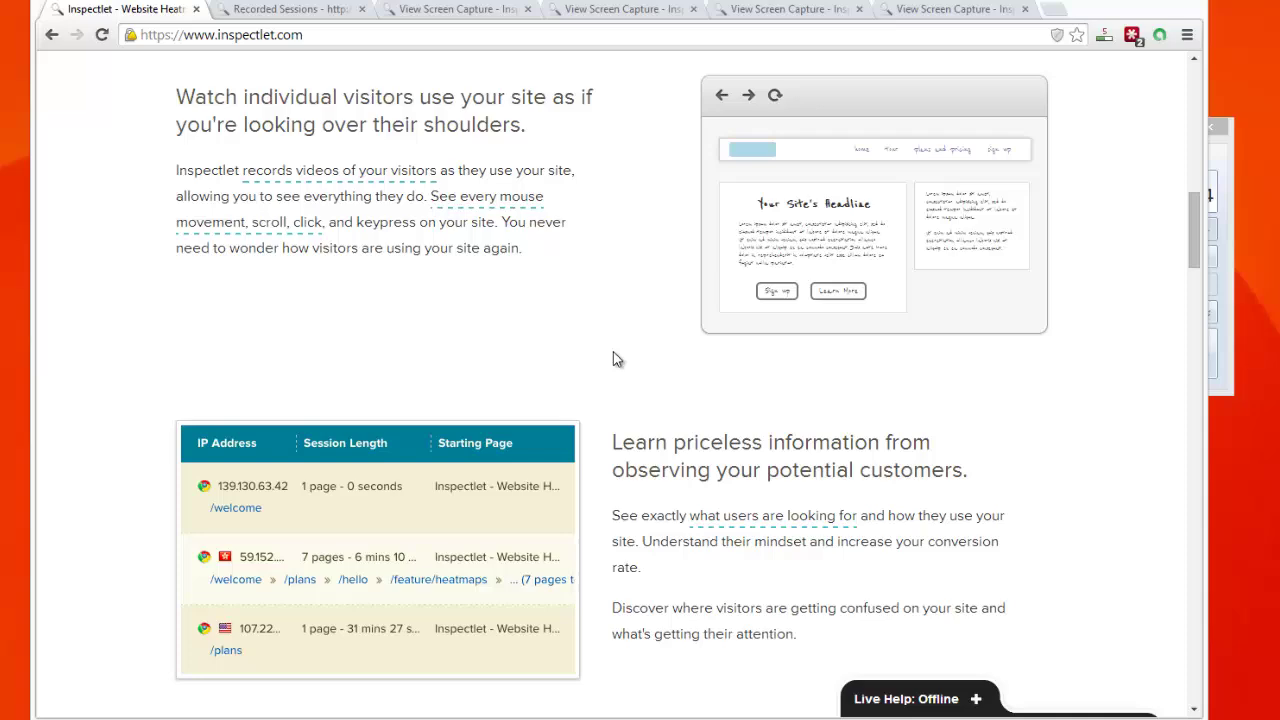
scroll(615, 353, "down", 3)
scroll(617, 355, "down", 3)
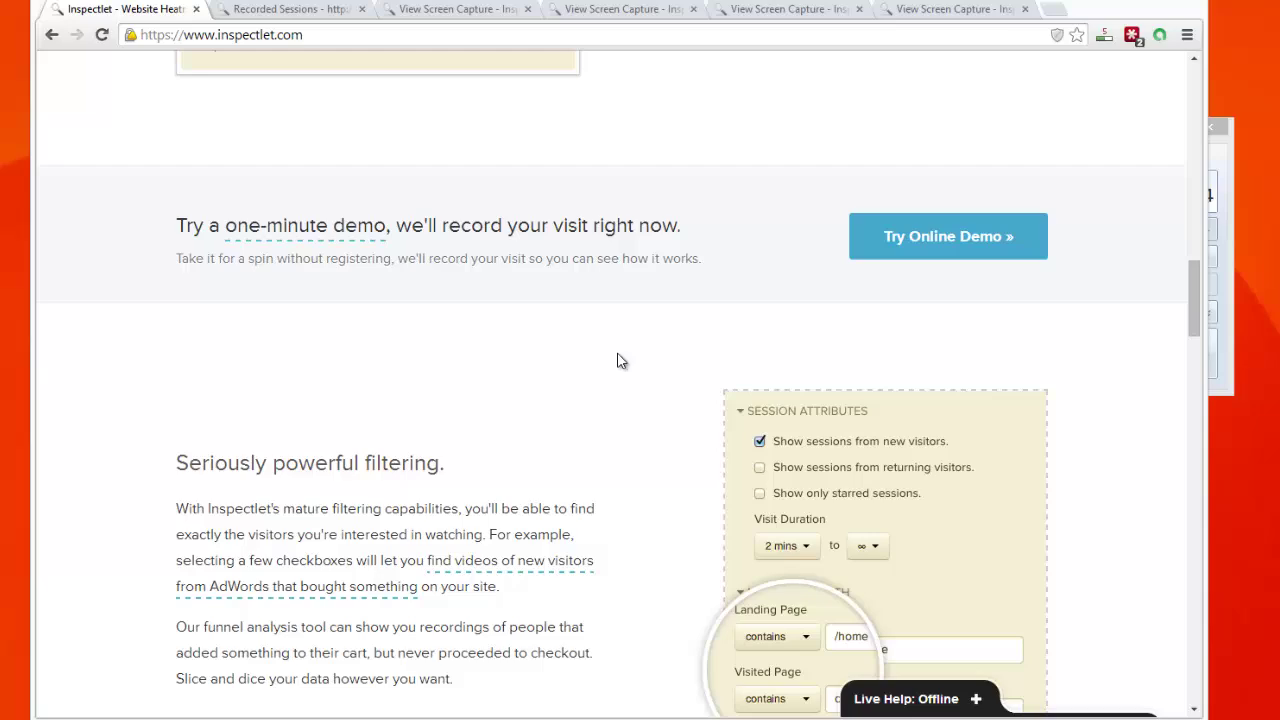
scroll(617, 360, "down", 8)
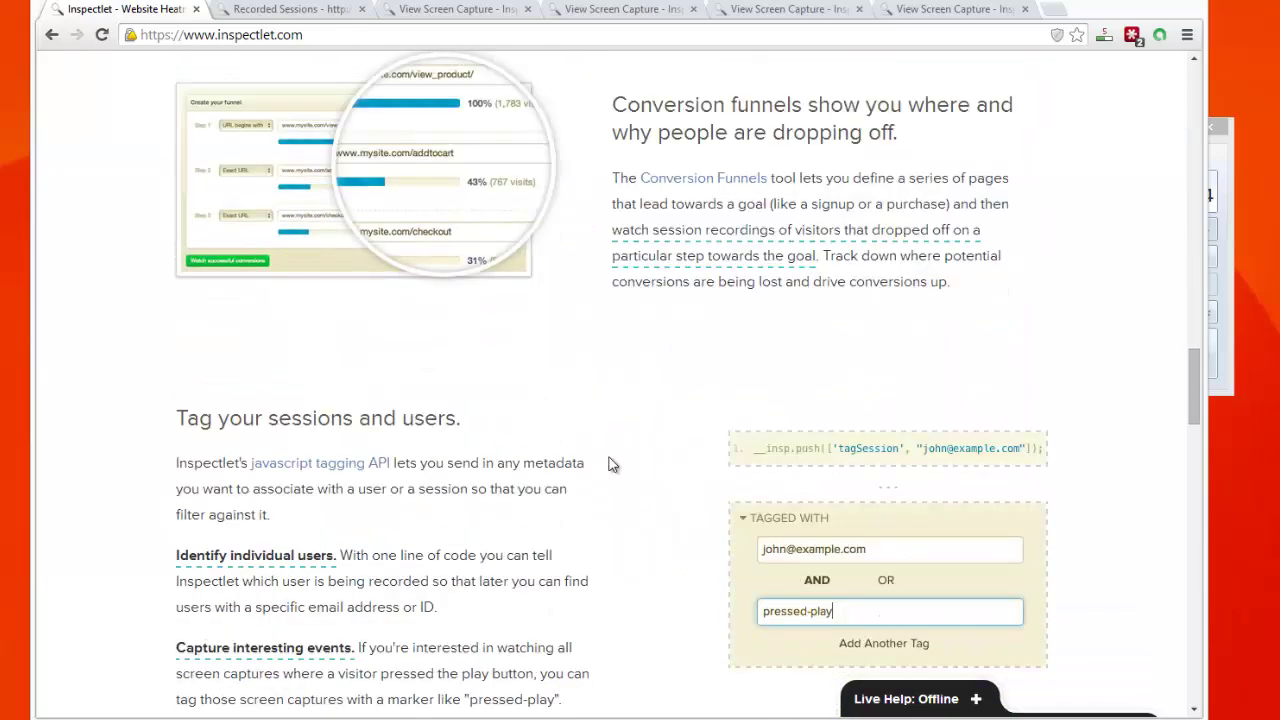
scroll(613, 464, "down", 3)
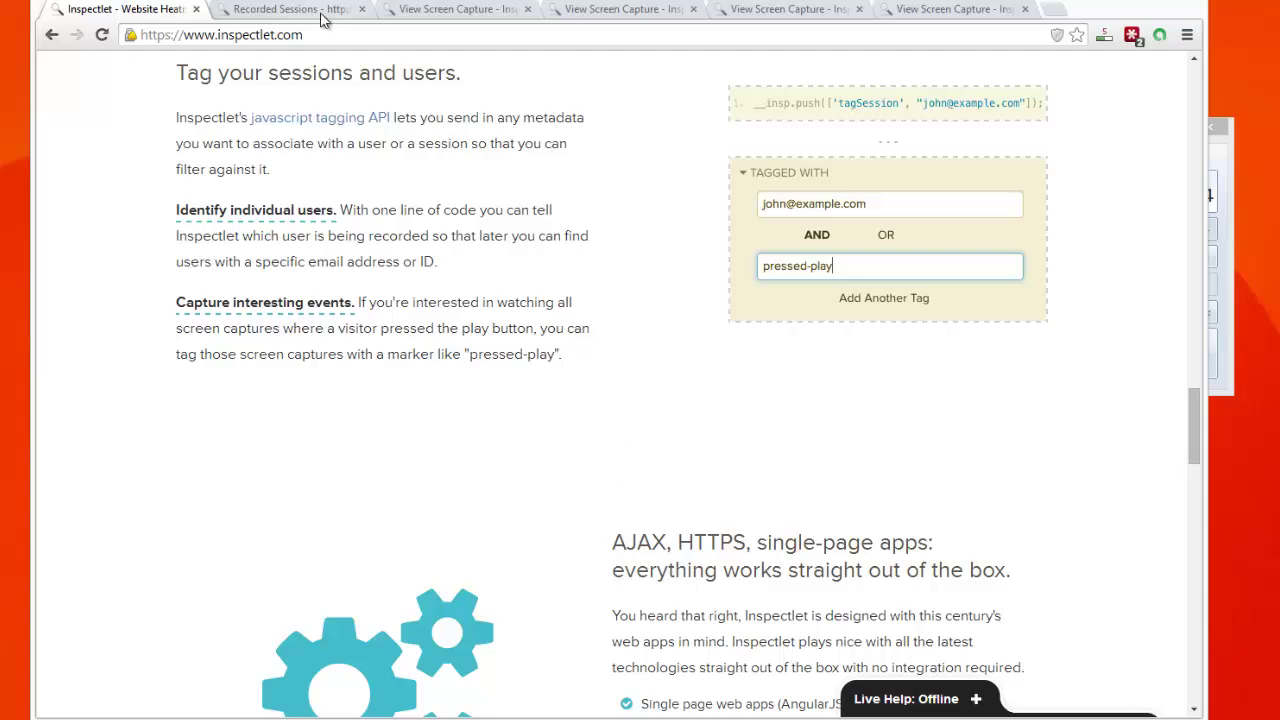
Step: Open the 0:37 iPad session recording, highlight its operating system entry, and play the capture
left_click(930, 9)
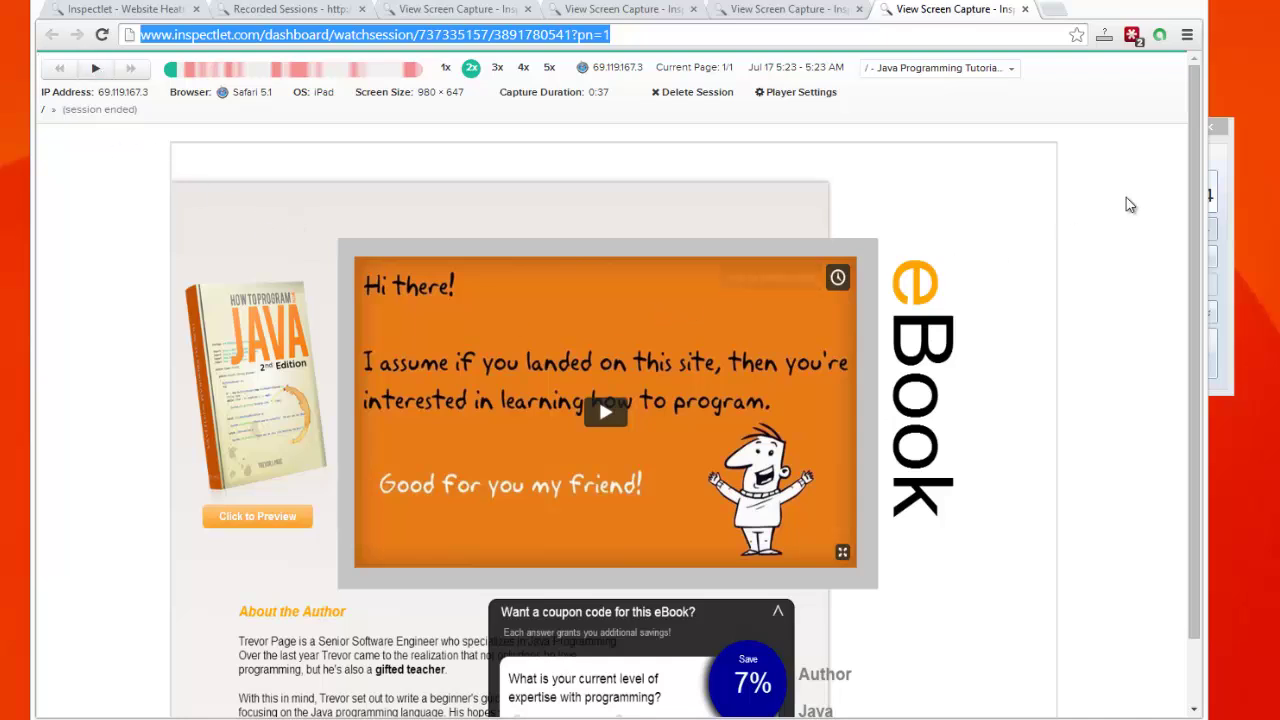
scroll(1115, 215, "down", 1)
left_click_drag(294, 92, 340, 96)
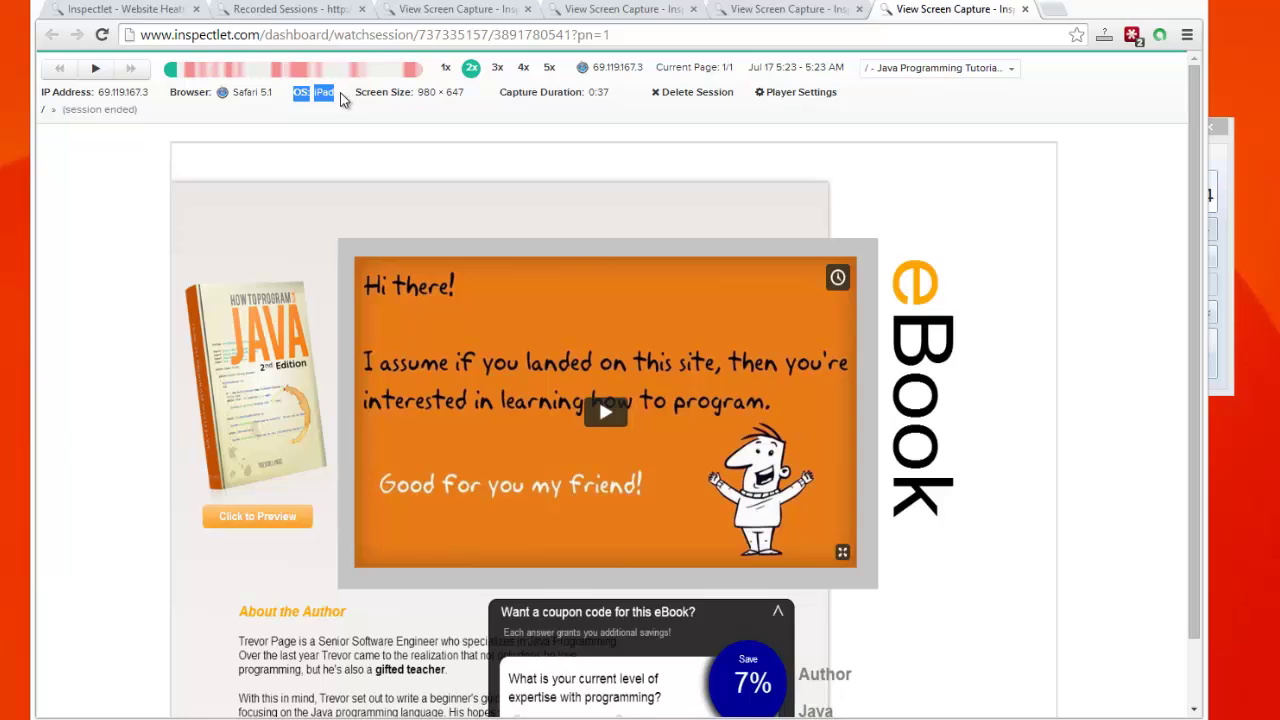
left_click(333, 92)
left_click(96, 69)
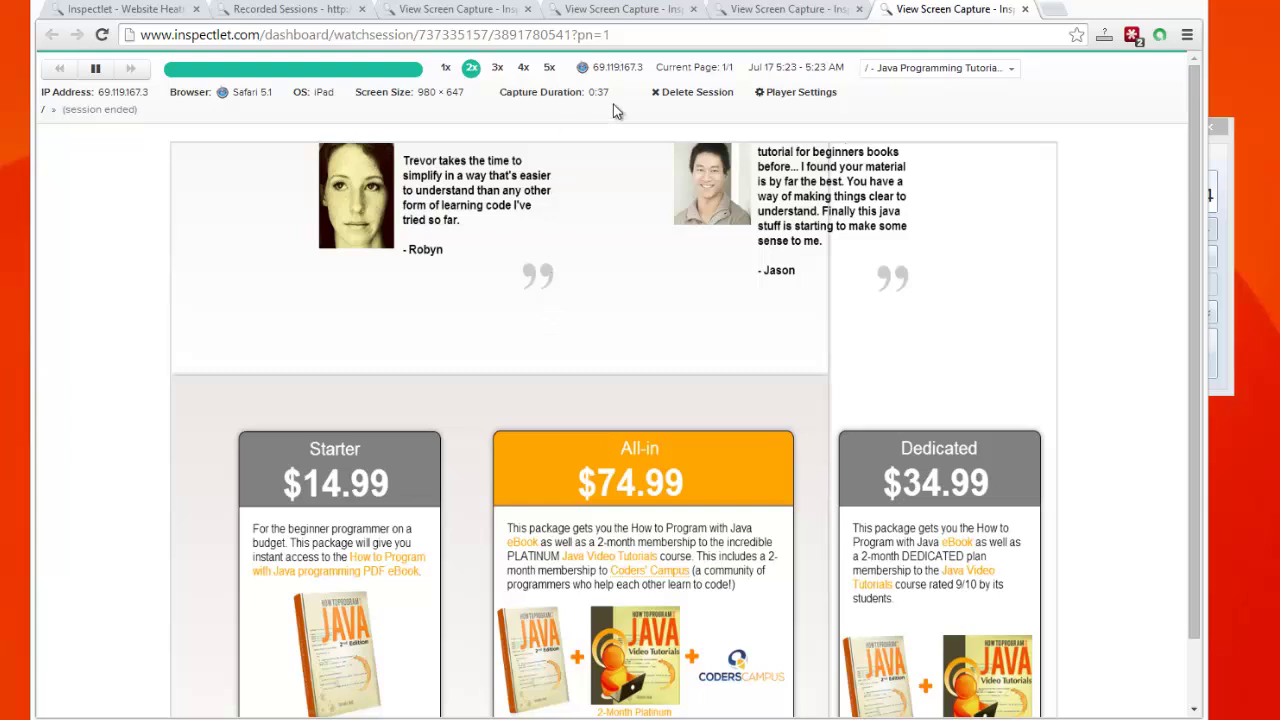
Step: Play the MSIE 11.0 Windows session recording briefly, pause it, and check the visitor's screen width against the captured page
left_click(752, 10)
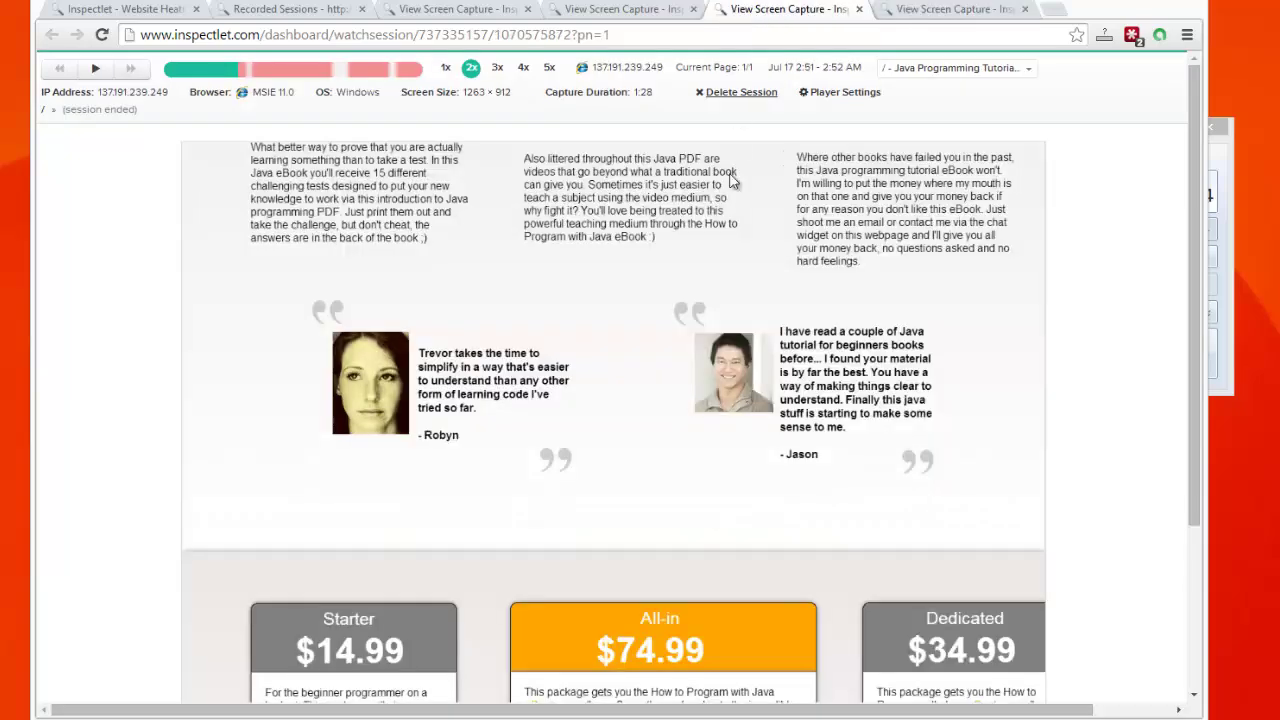
left_click(96, 72)
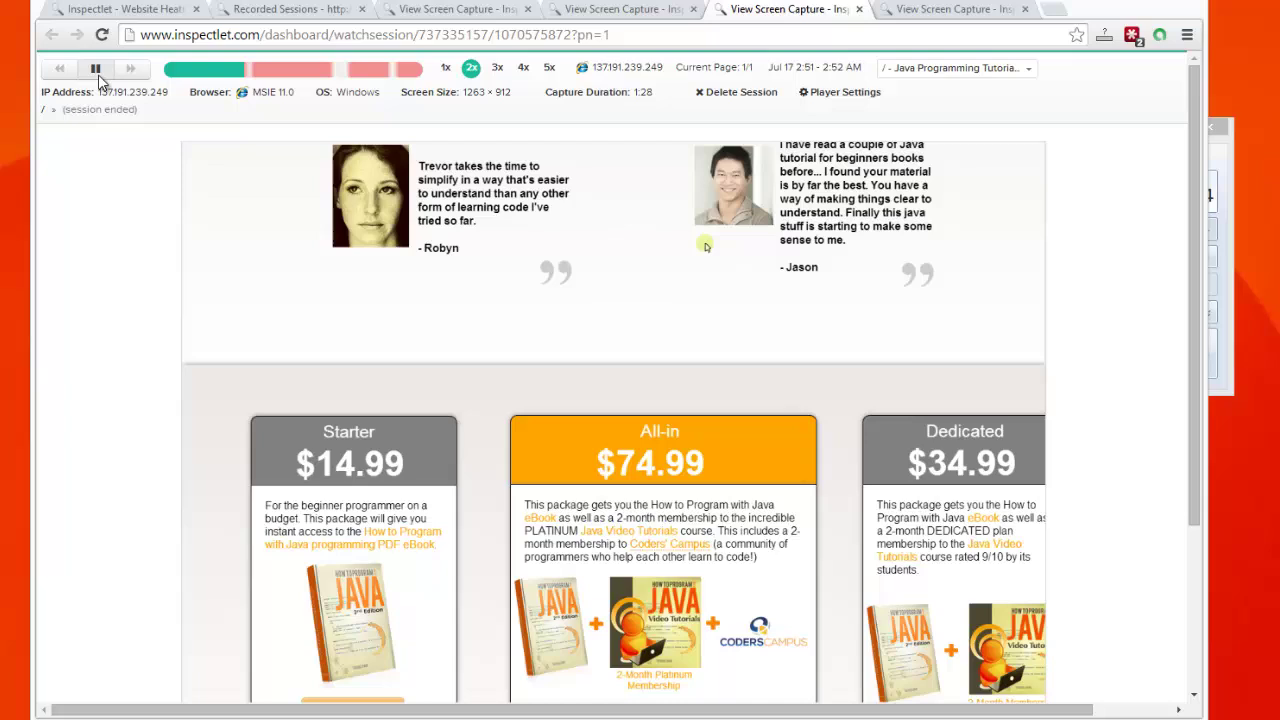
left_click(96, 70)
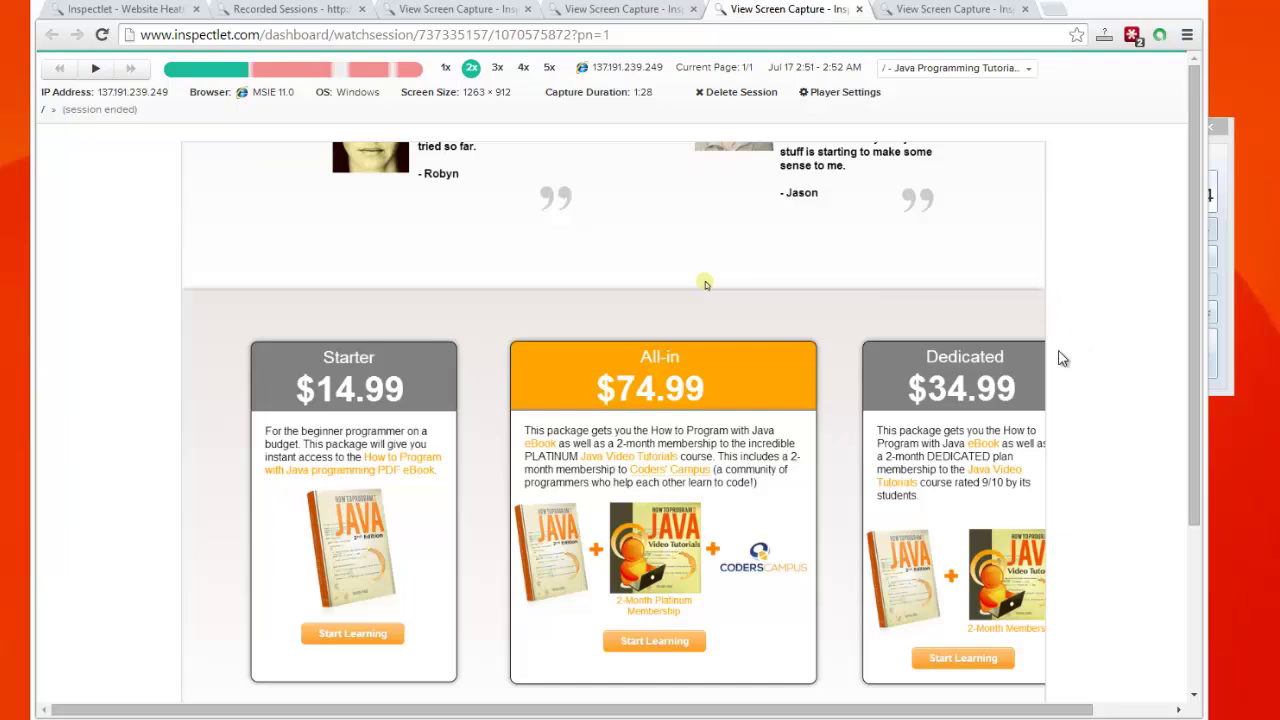
mouse_move(466, 92)
left_mouse_down()
mouse_move(530, 95)
mouse_move(487, 95)
left_mouse_up()
left_click(471, 92)
scroll(1018, 648, "down", 1)
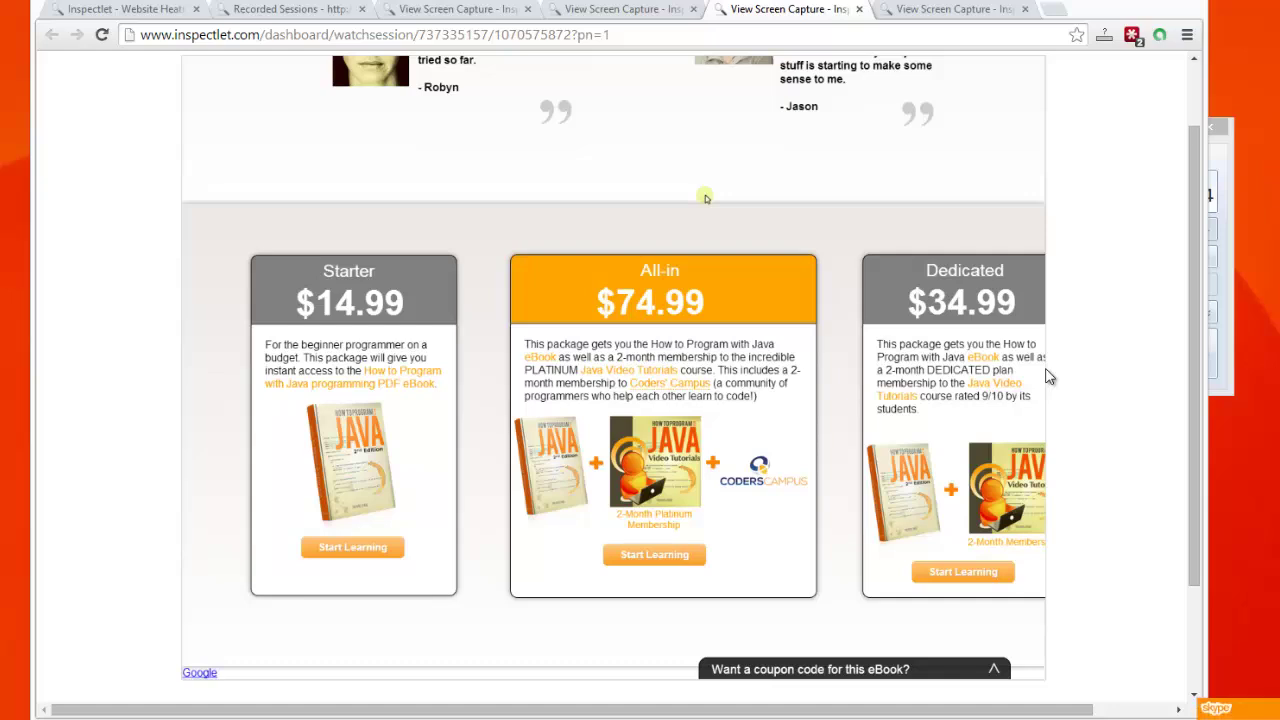
scroll(1040, 220, "up", 1)
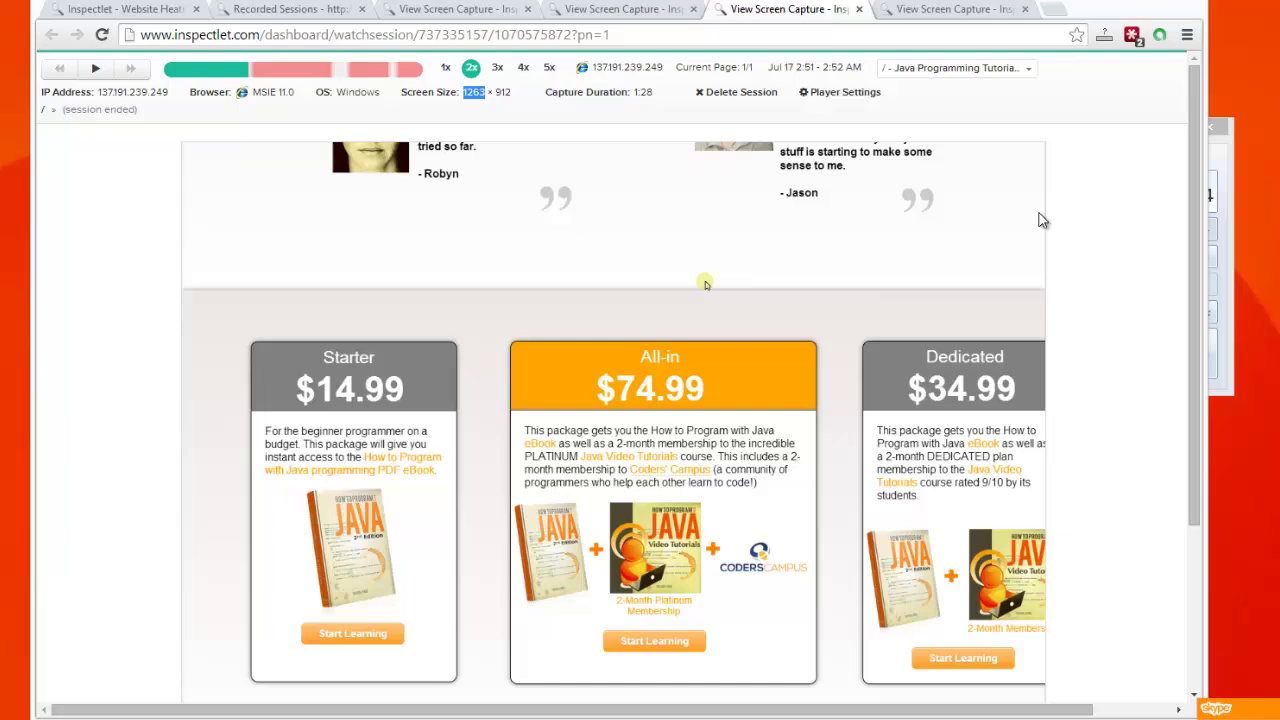
Step: Play the 4:15 Chrome session recording, skip ahead to near its end, and pause playback
left_click(643, 14)
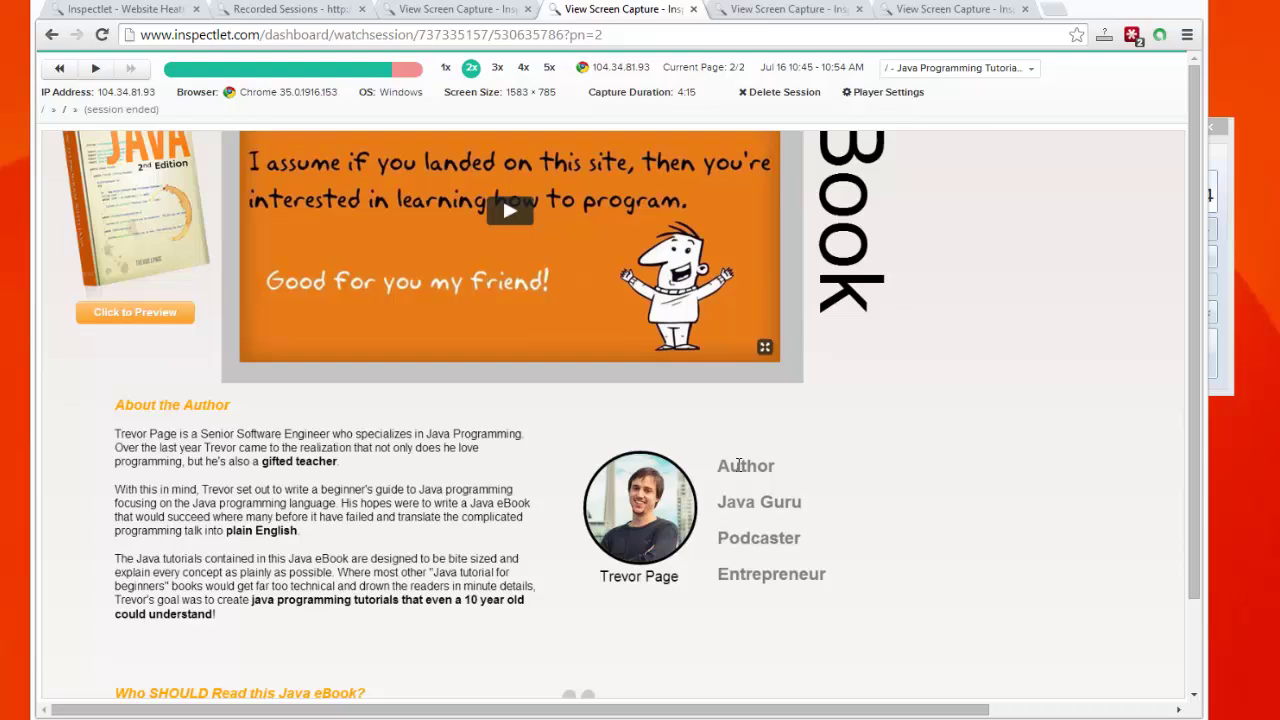
left_click(97, 69)
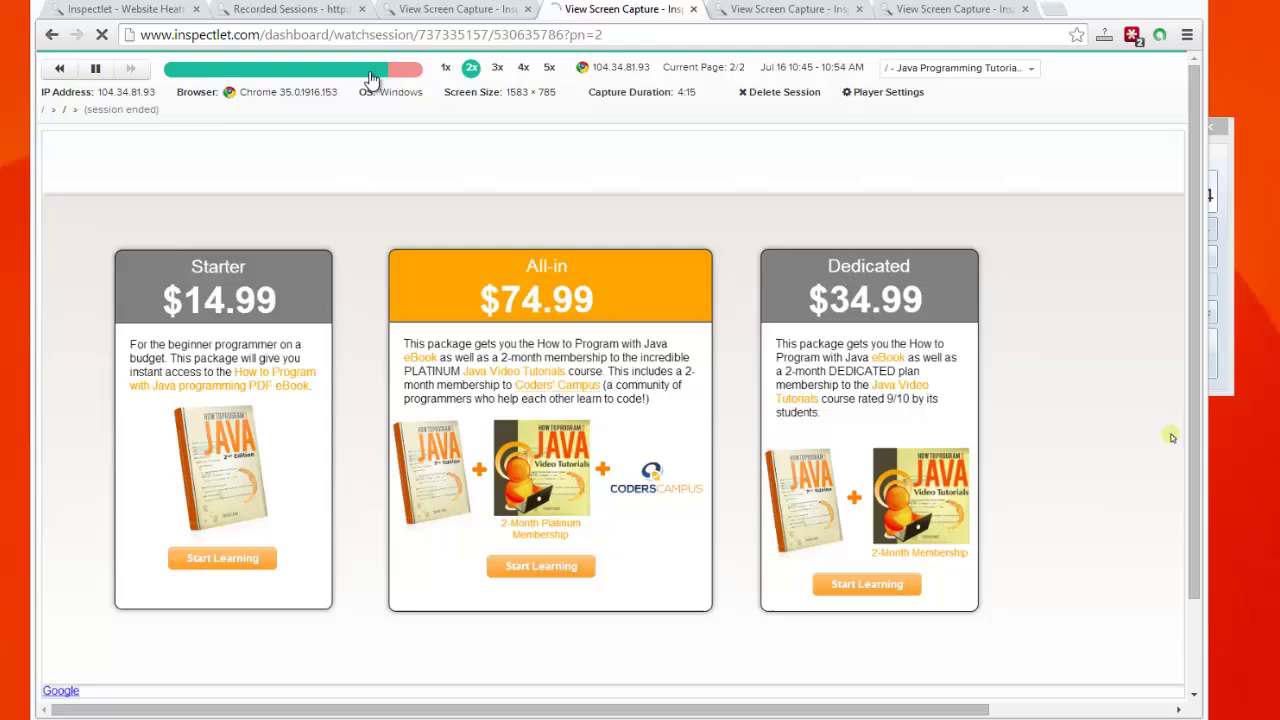
left_click(400, 70)
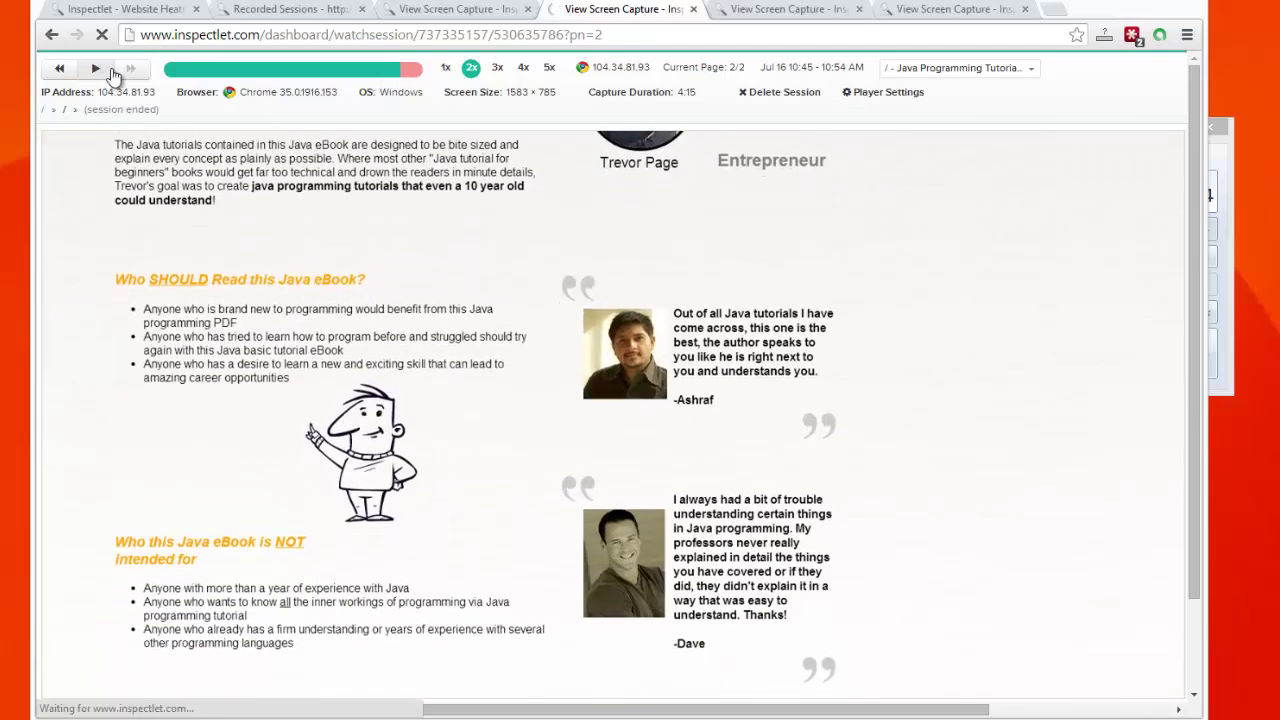
left_click(95, 68)
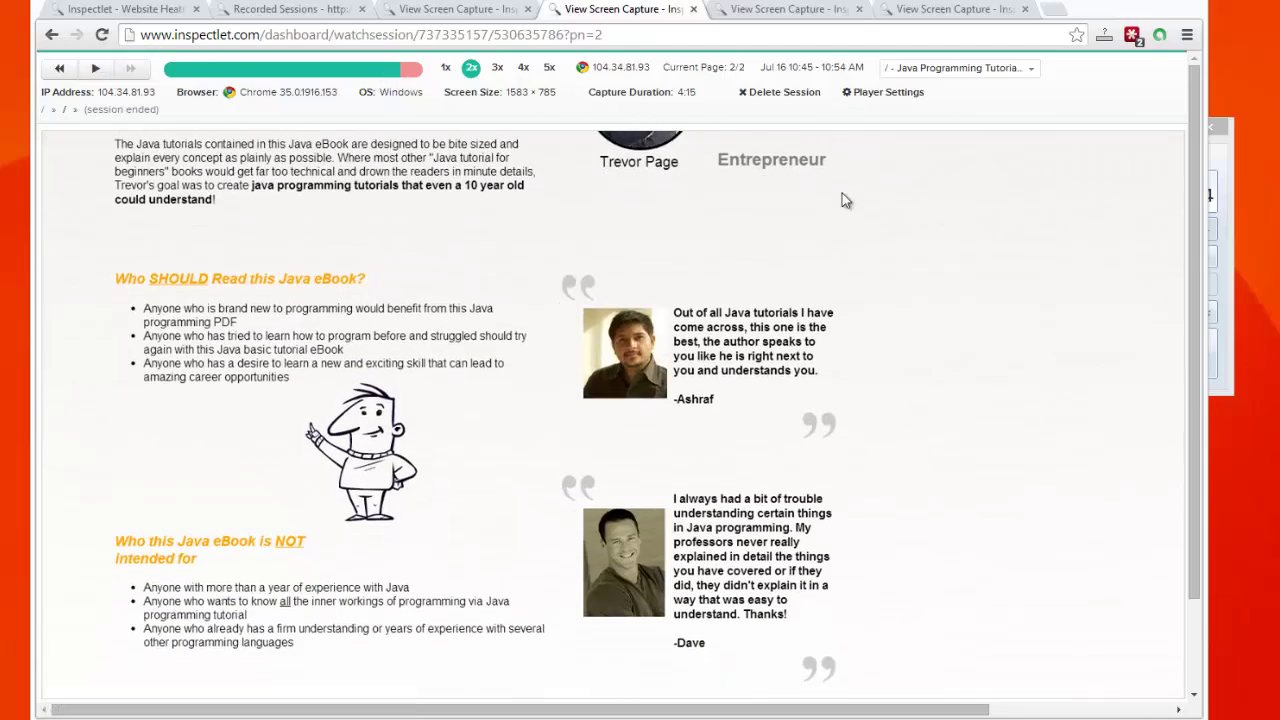
Step: Play the 2:27 Firefox session recording, pausing at the completed coupon survey before resuming playback
left_click(467, 20)
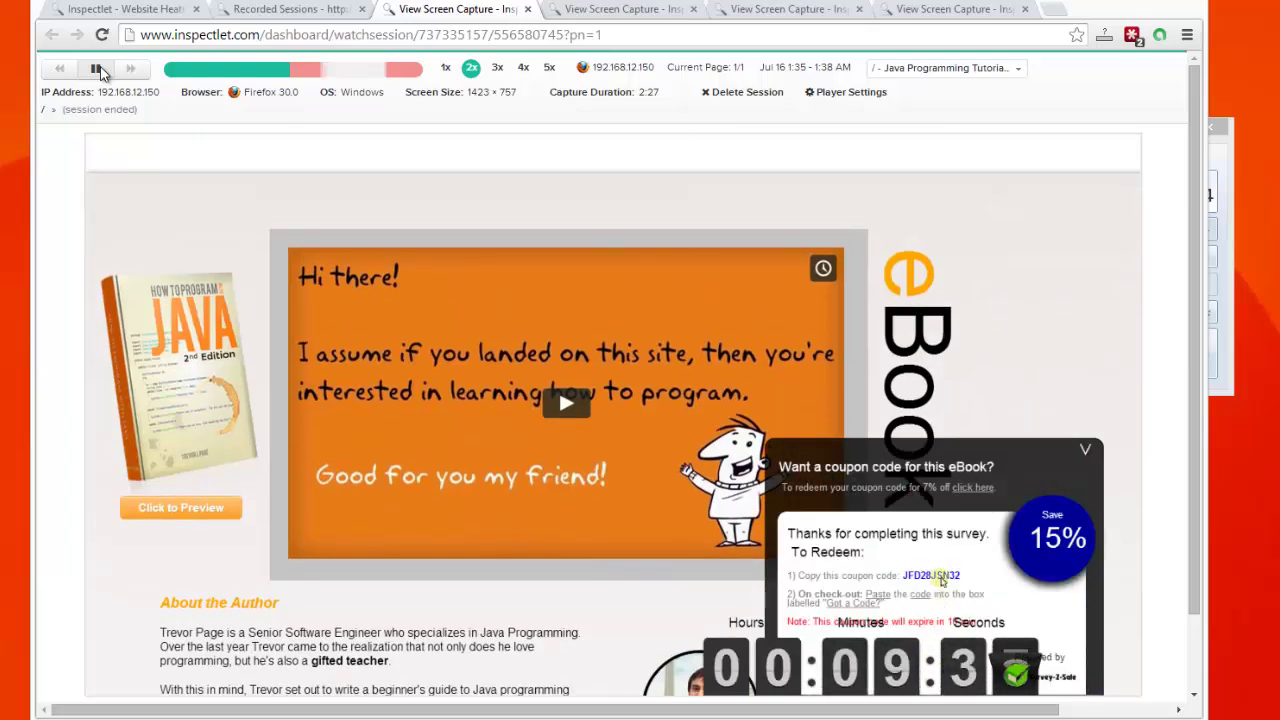
left_click(99, 70)
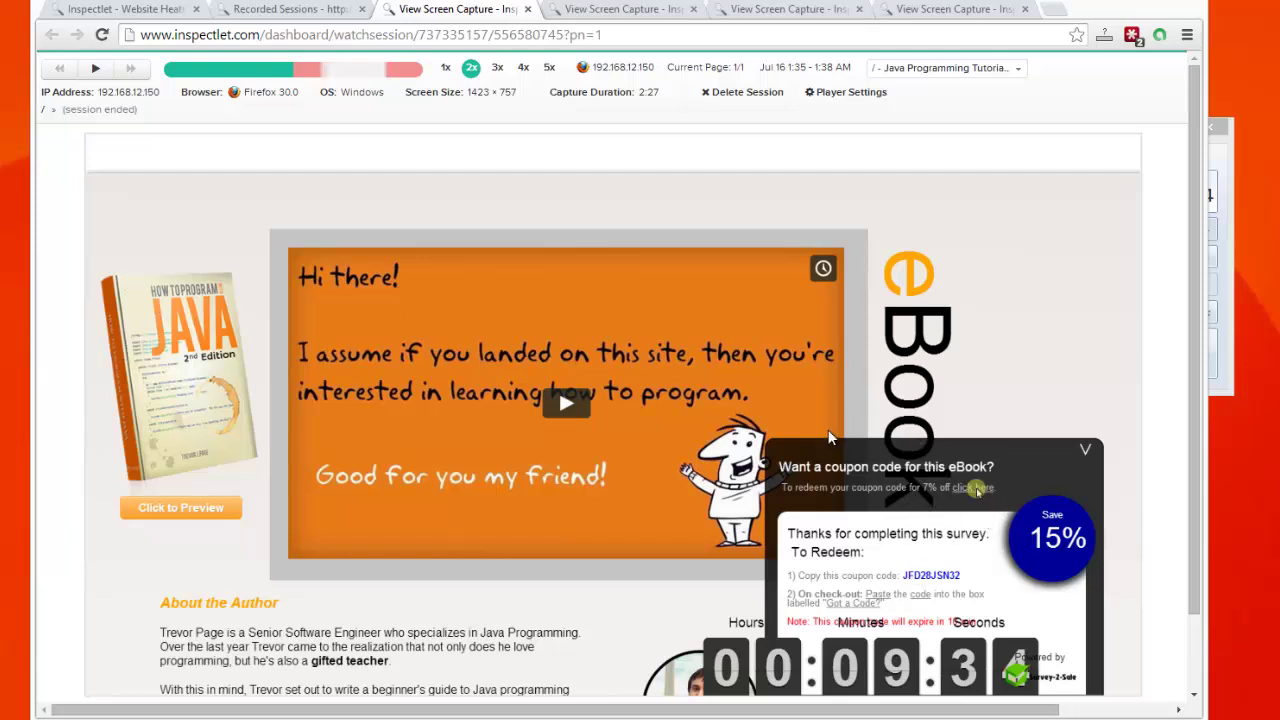
left_click(97, 70)
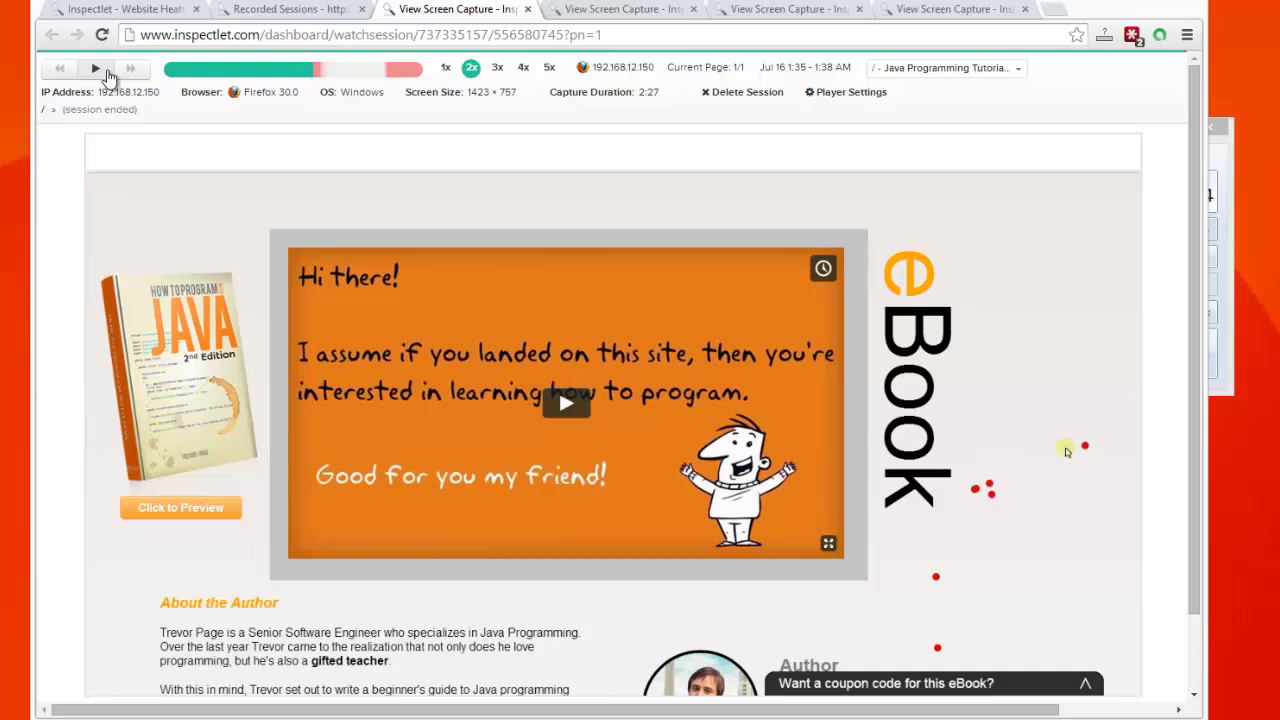
Step: Return to the recorded sessions list and review its session total and the available filters
left_click(277, 10)
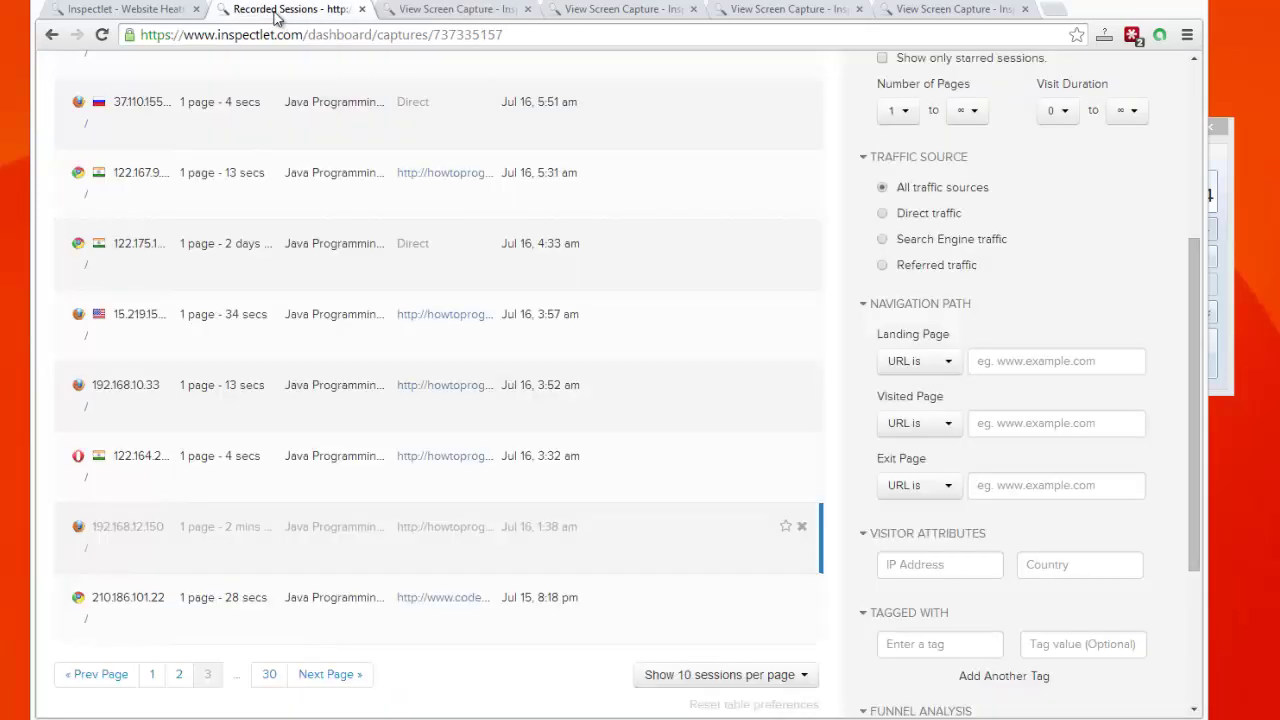
scroll(895, 440, "up", 4)
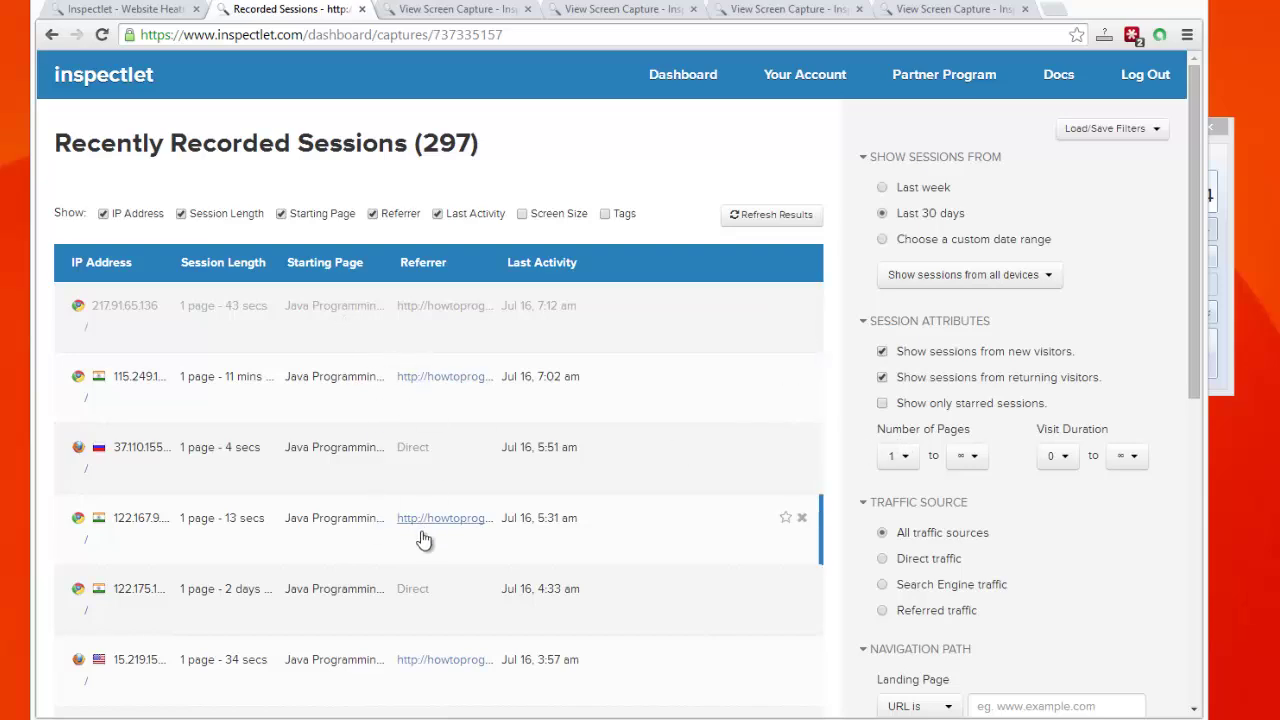
left_click_drag(428, 145, 509, 166)
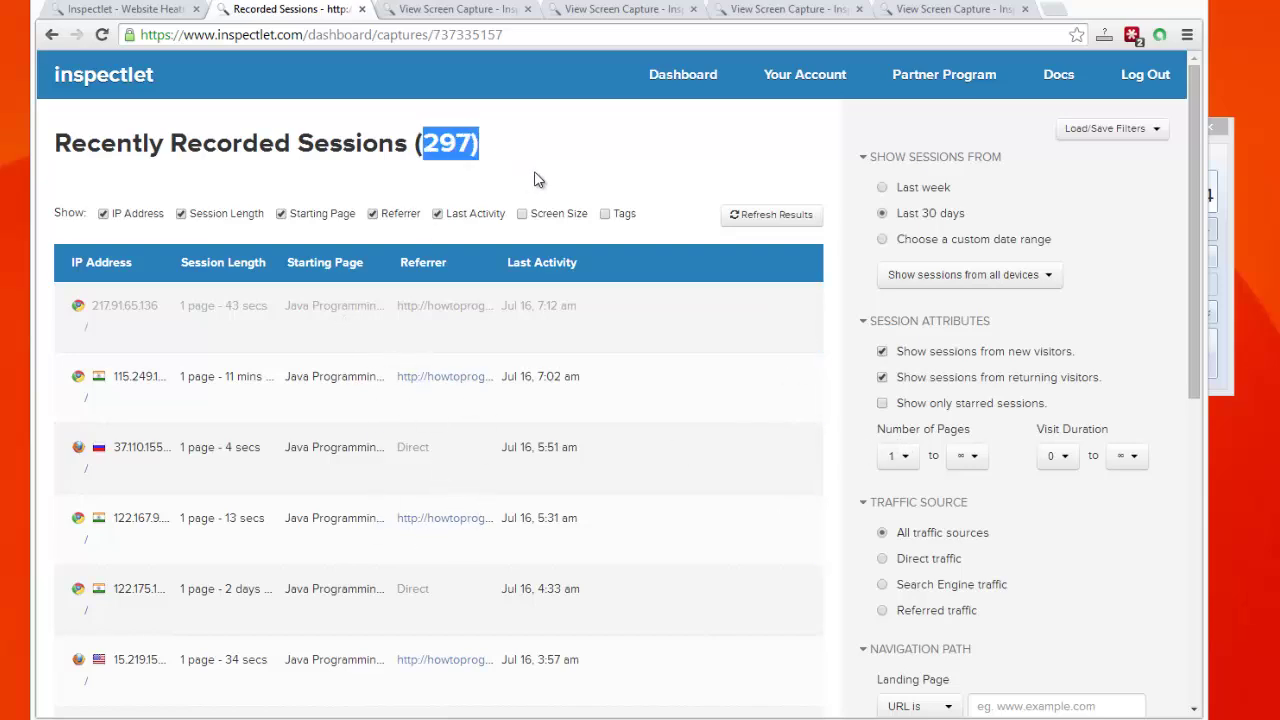
left_click(537, 178)
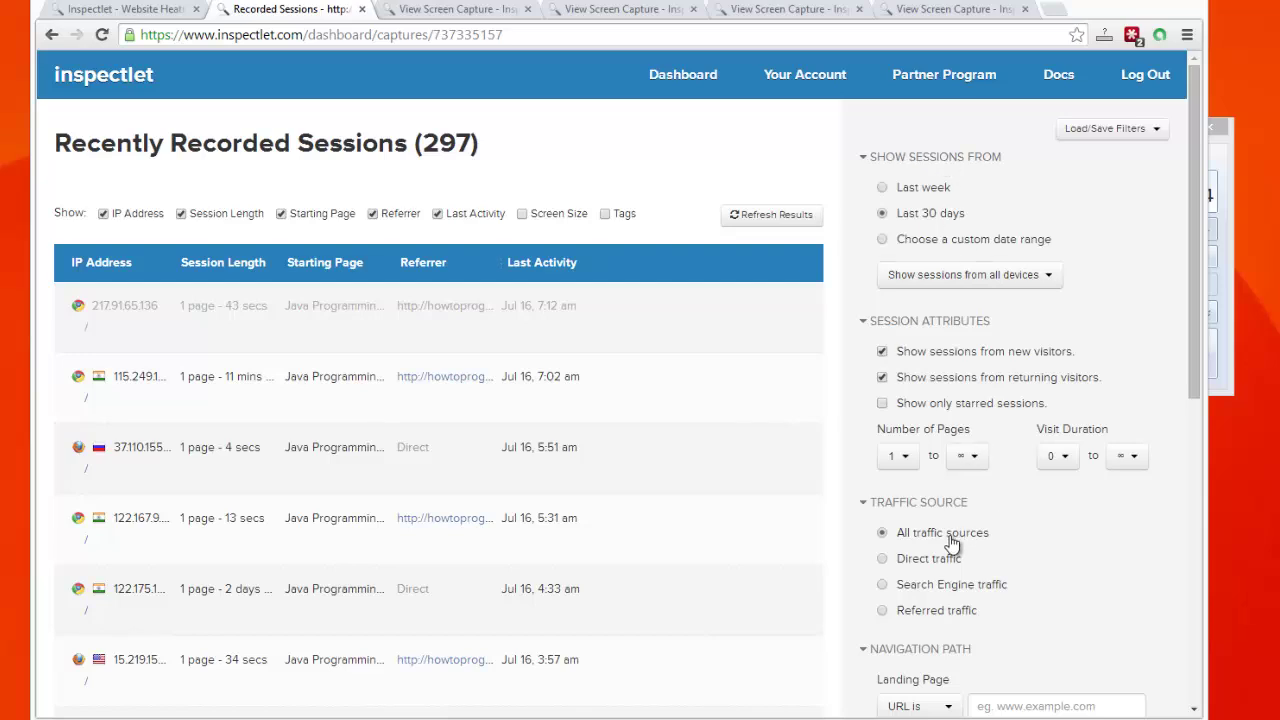
scroll(950, 540, "down", 1)
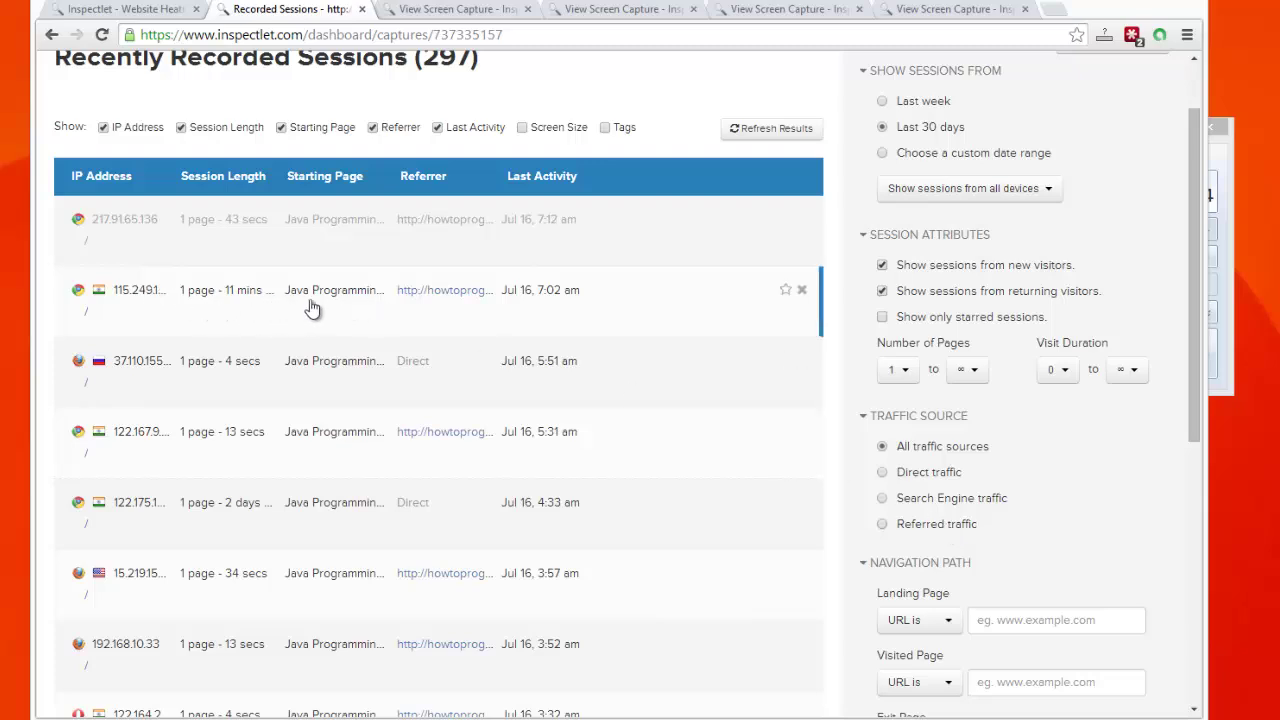
Step: Play the Jul 16 7:02 am, Jul 16 3:57 am and Jul 15 8:18 pm recordings from the sessions list
left_click(343, 306)
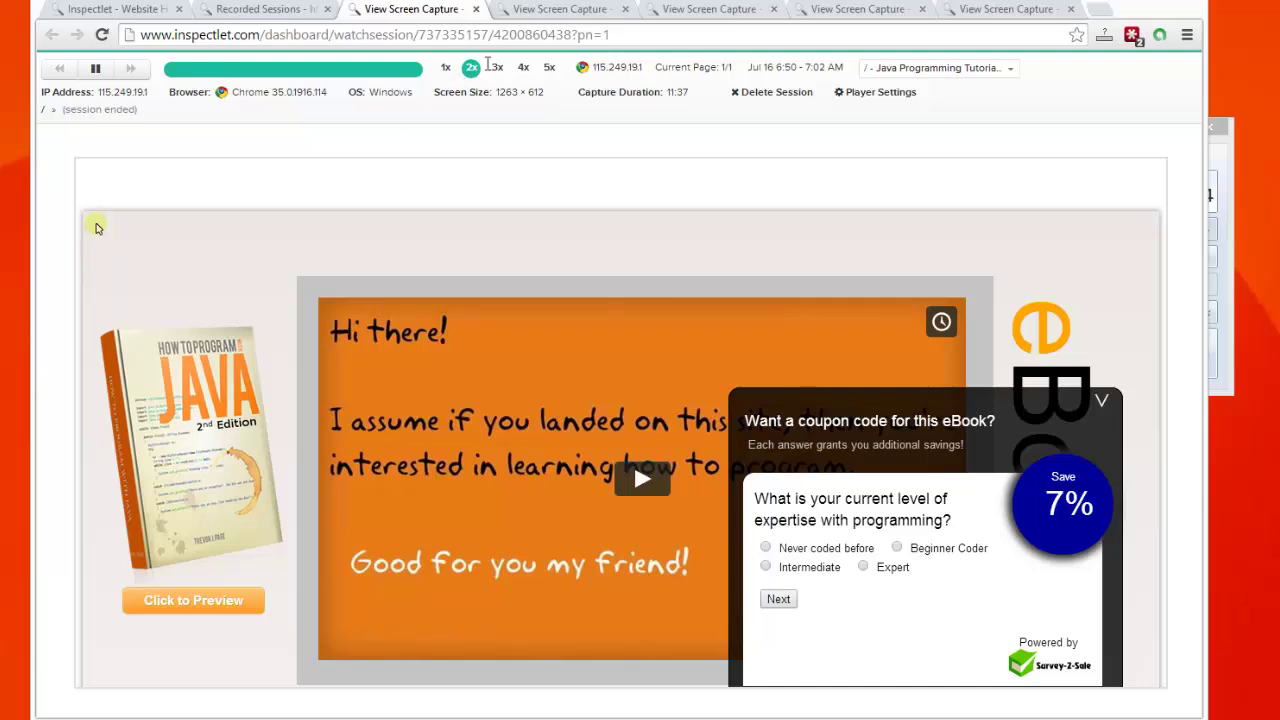
middle_click(424, 16)
scroll(400, 335, "down", 1)
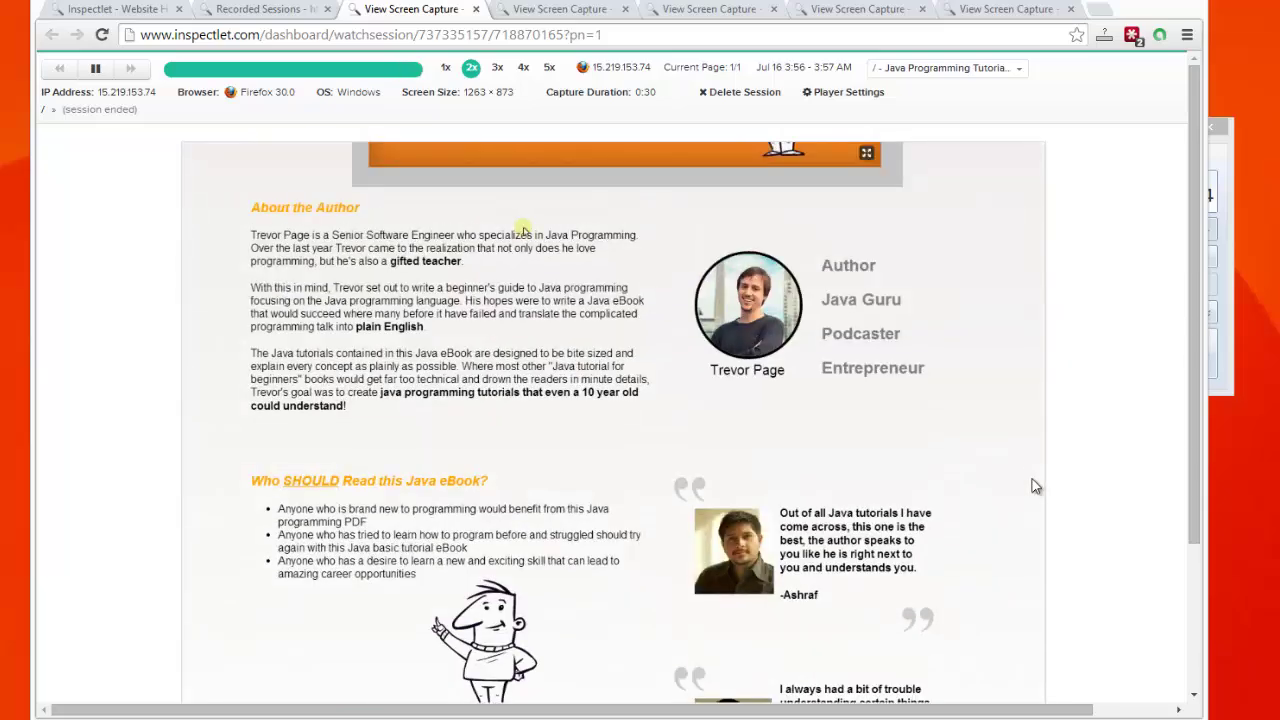
middle_click(392, 10)
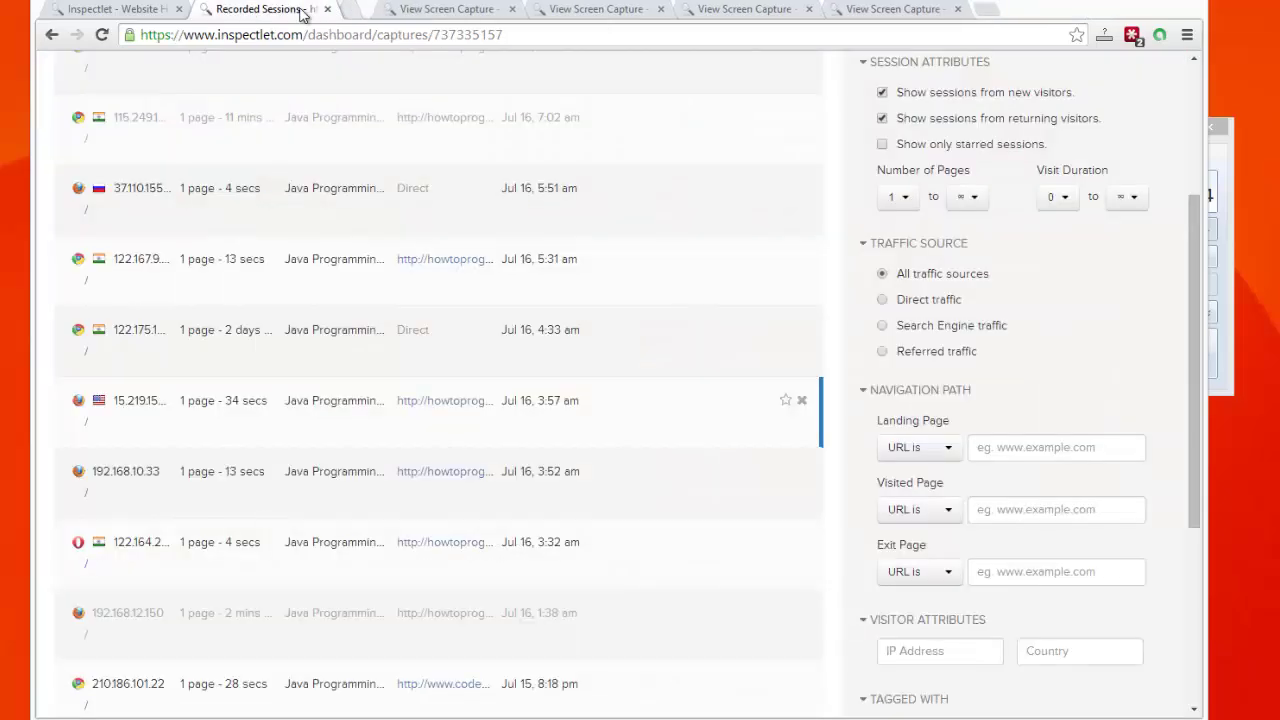
scroll(420, 470, "down", 2)
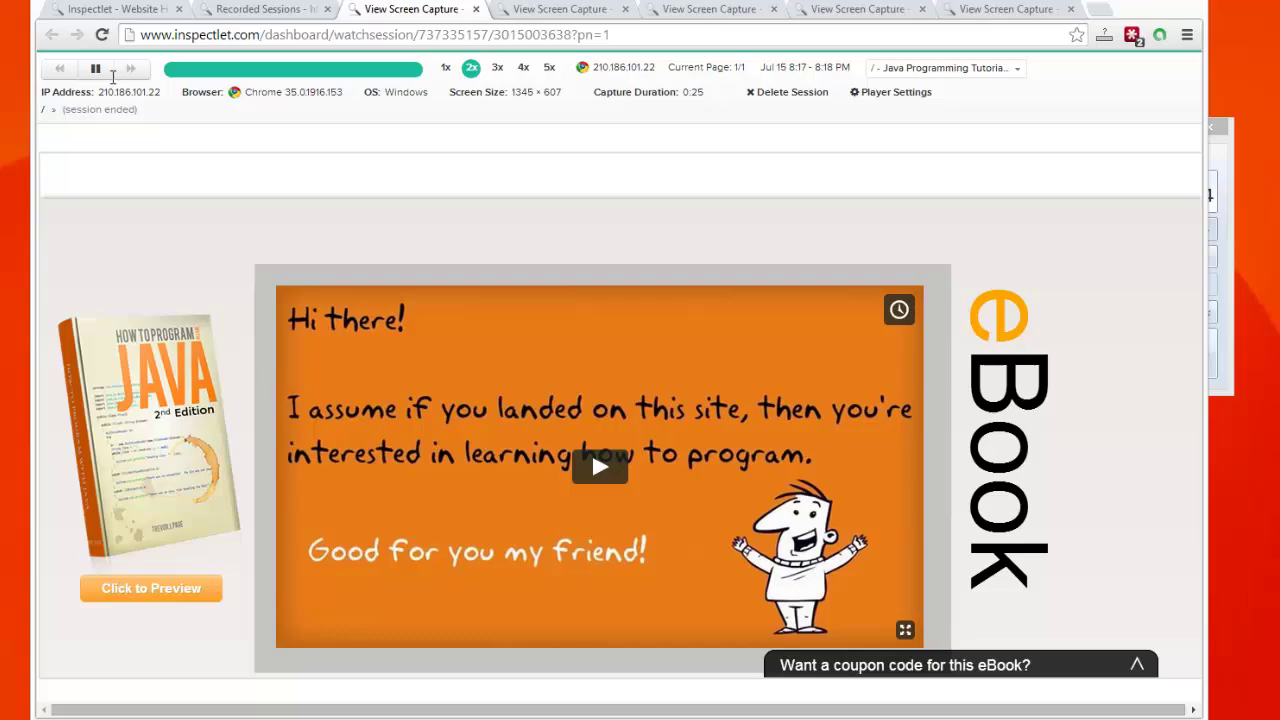
Step: Return to the Inspectlet homepage, log out of the account, and open the Plans and Pricing page
left_click(145, 10)
scroll(611, 151, "up", 10)
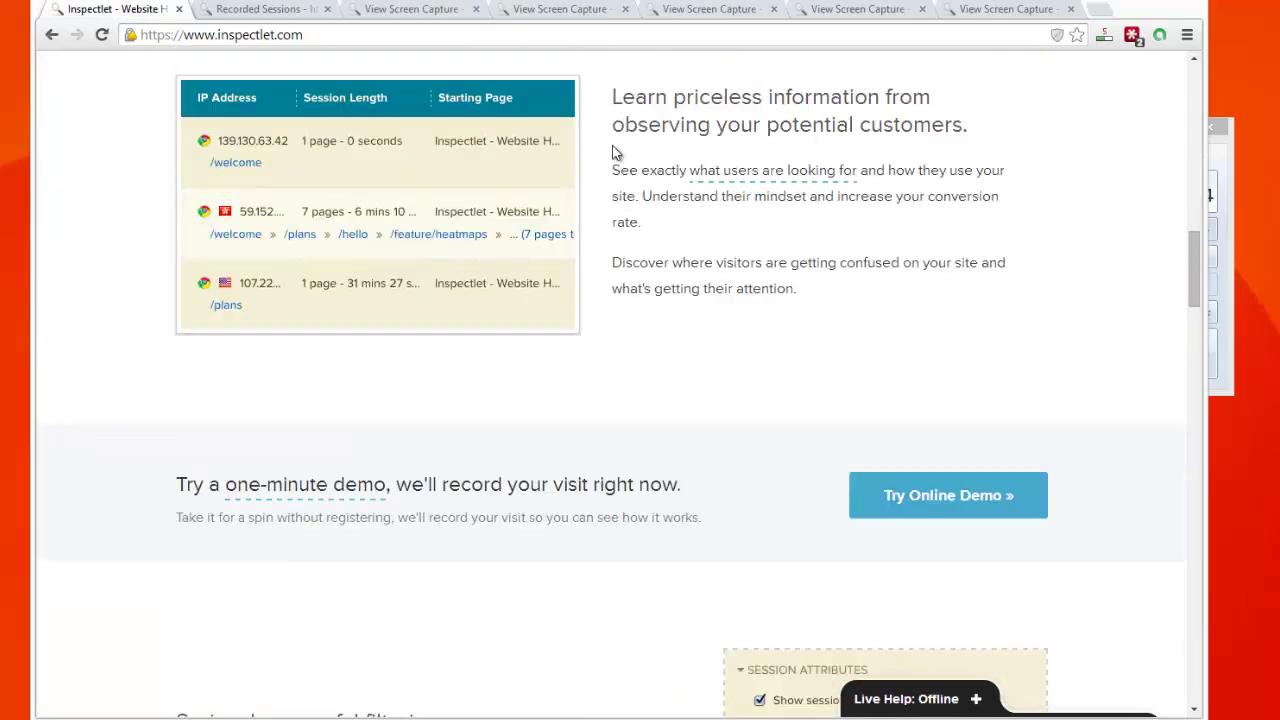
scroll(614, 152, "up", 10)
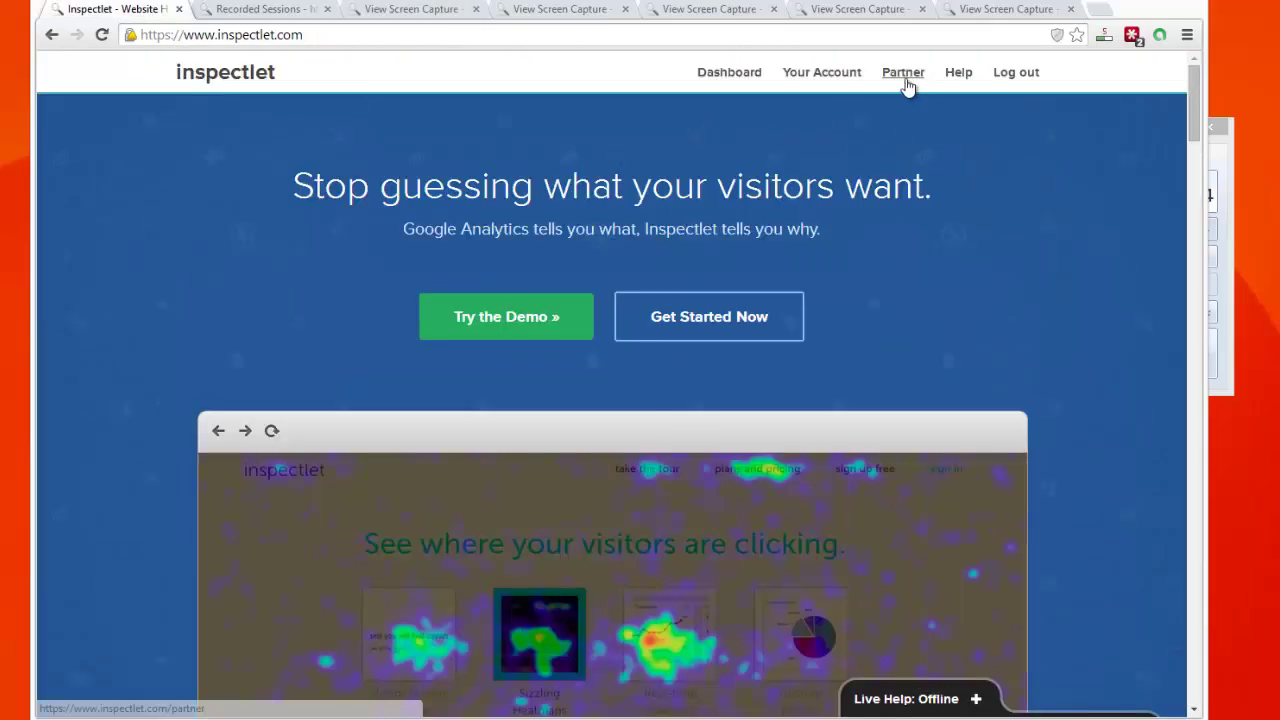
left_click(1008, 78)
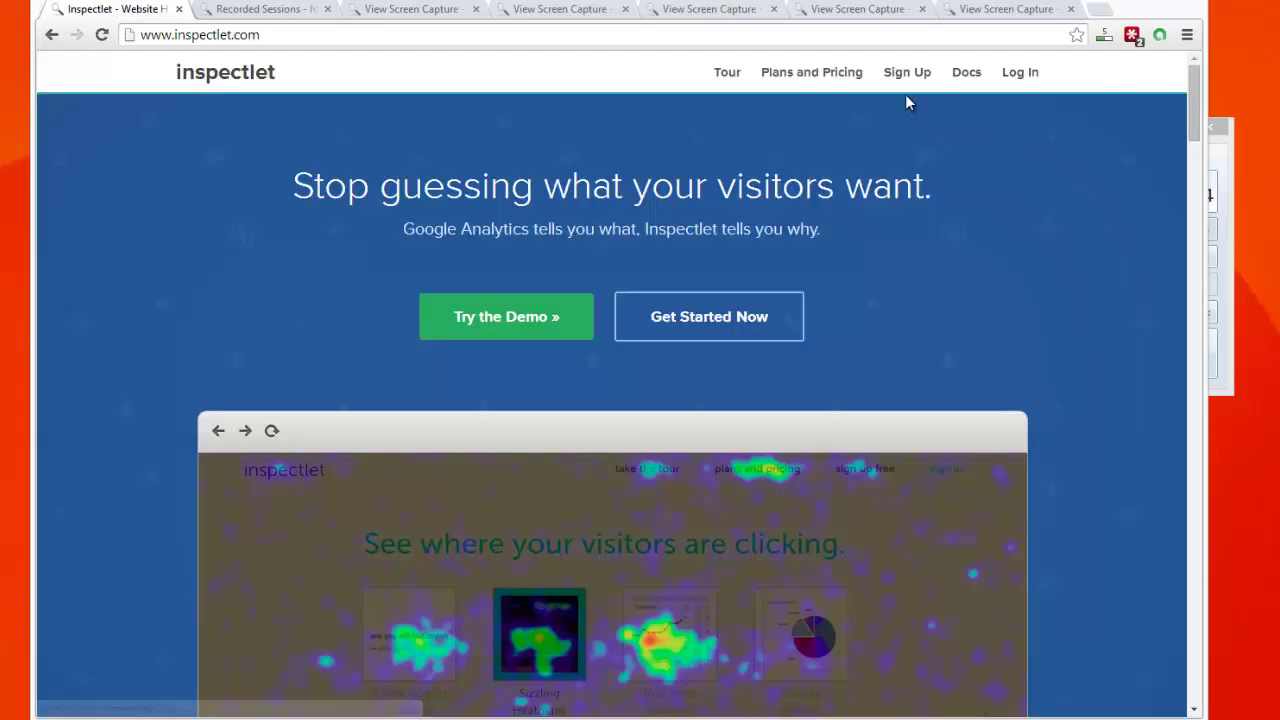
left_click(808, 74)
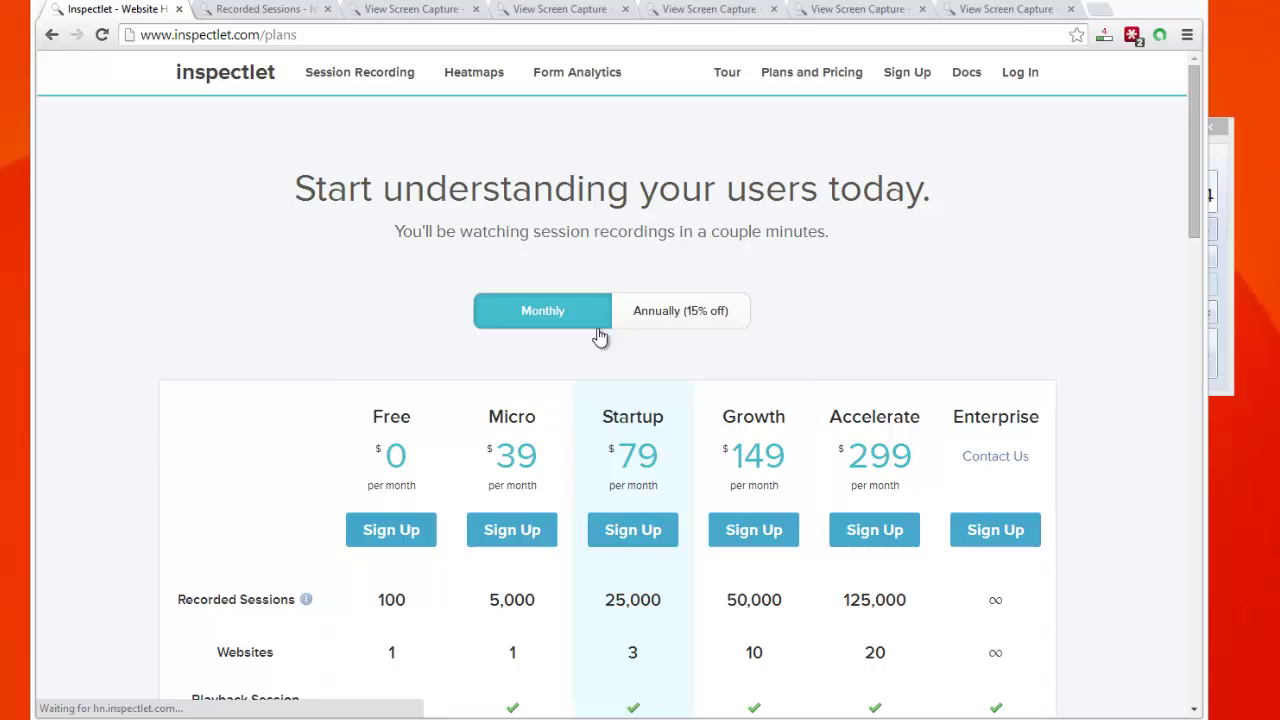
Step: Examine the Free plan's session and website limits and the Startup plan's monthly price, website and session allowances
scroll(429, 383, "down", 2)
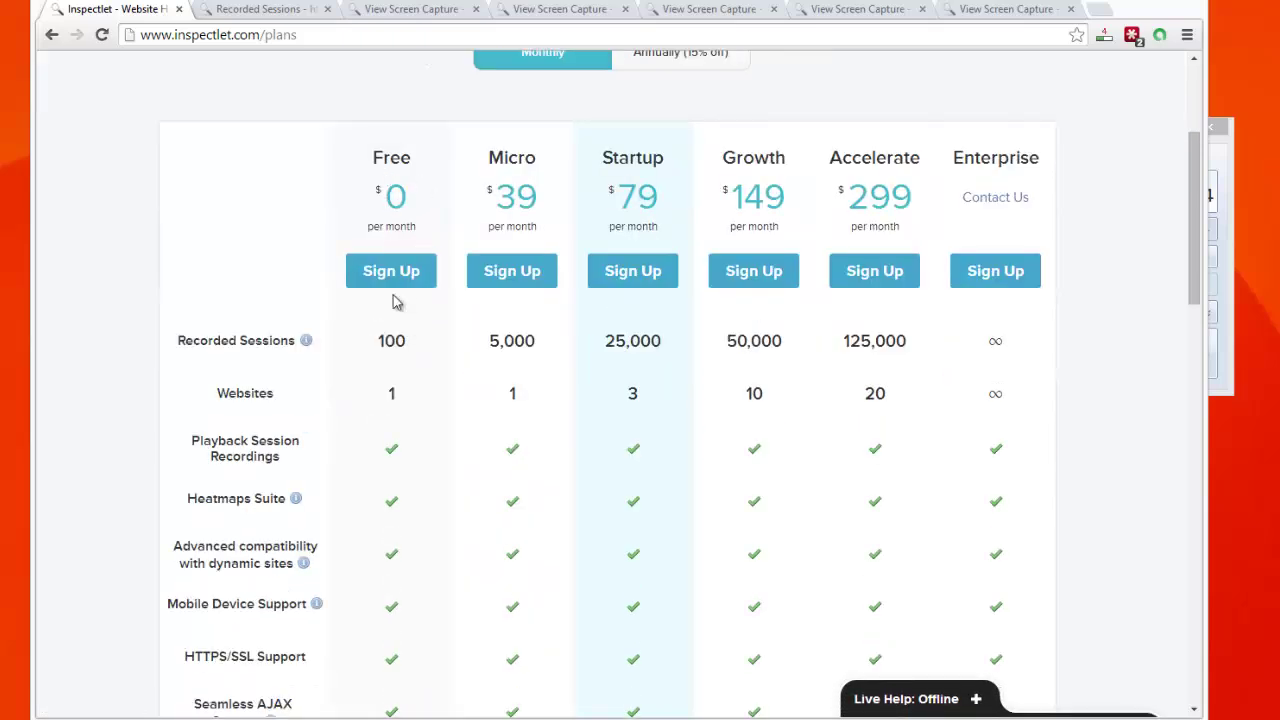
left_click_drag(378, 340, 397, 396)
left_click(397, 396)
left_click_drag(606, 190, 655, 192)
double_click(658, 194)
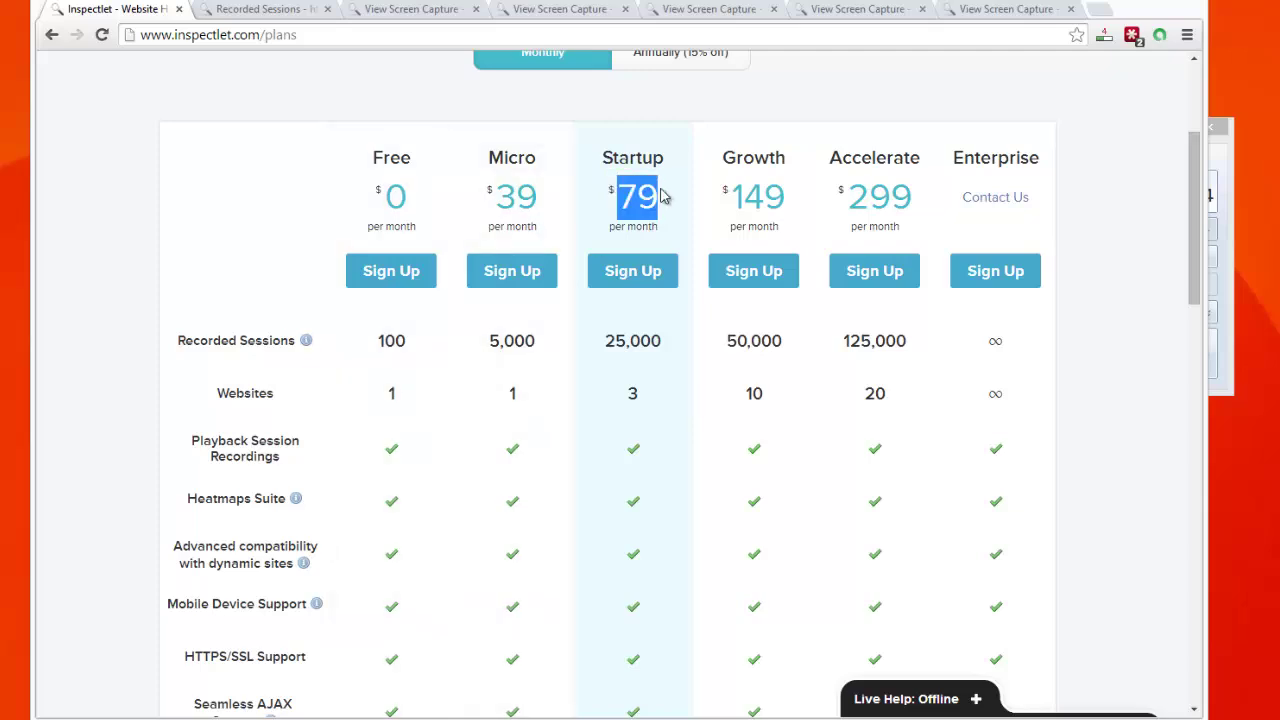
left_click(661, 196)
left_click_drag(634, 428, 660, 406)
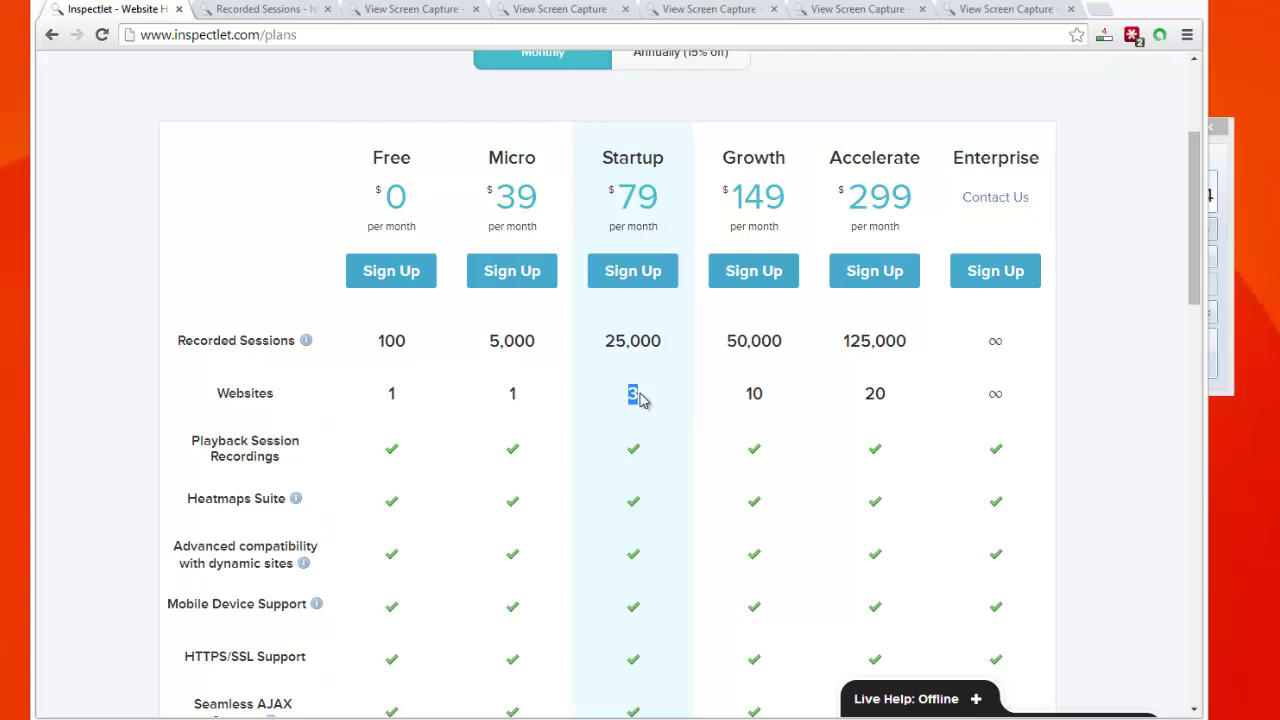
left_click(612, 338)
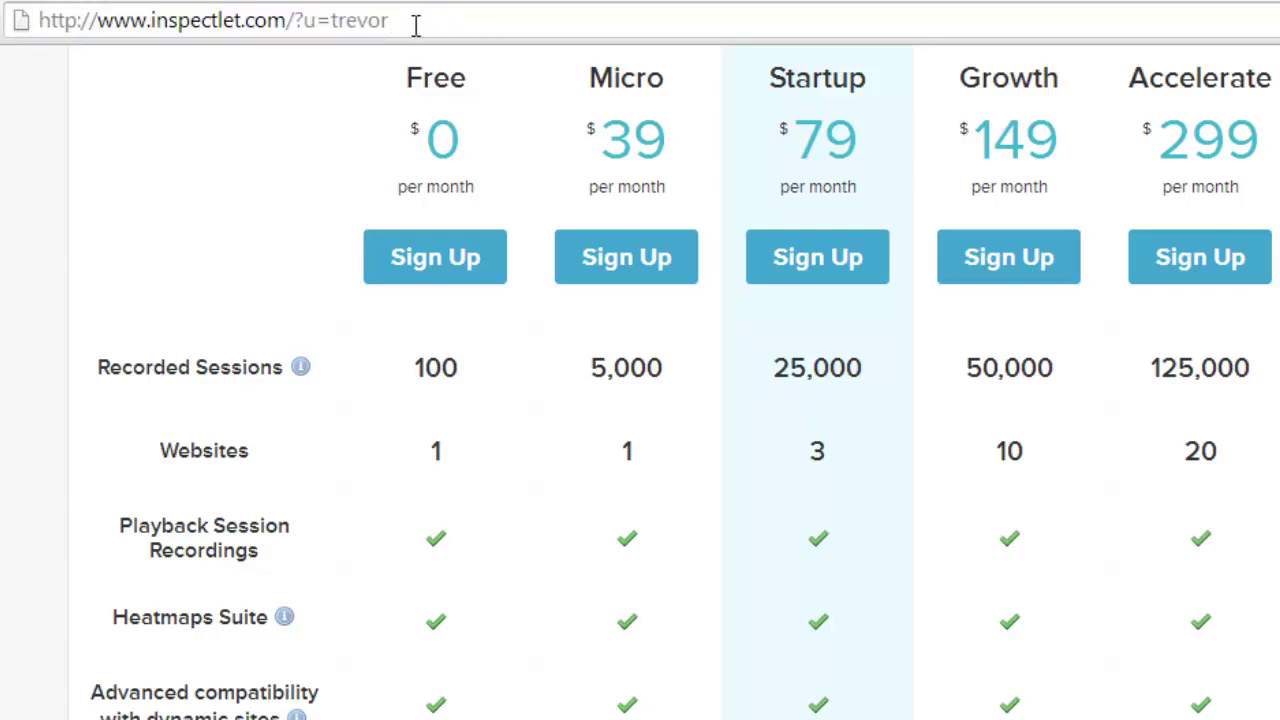
Step: Highlight the Inspectlet referral link in the address bar, then deselect it
left_click_drag(412, 26, 34, 24)
left_click(406, 24)
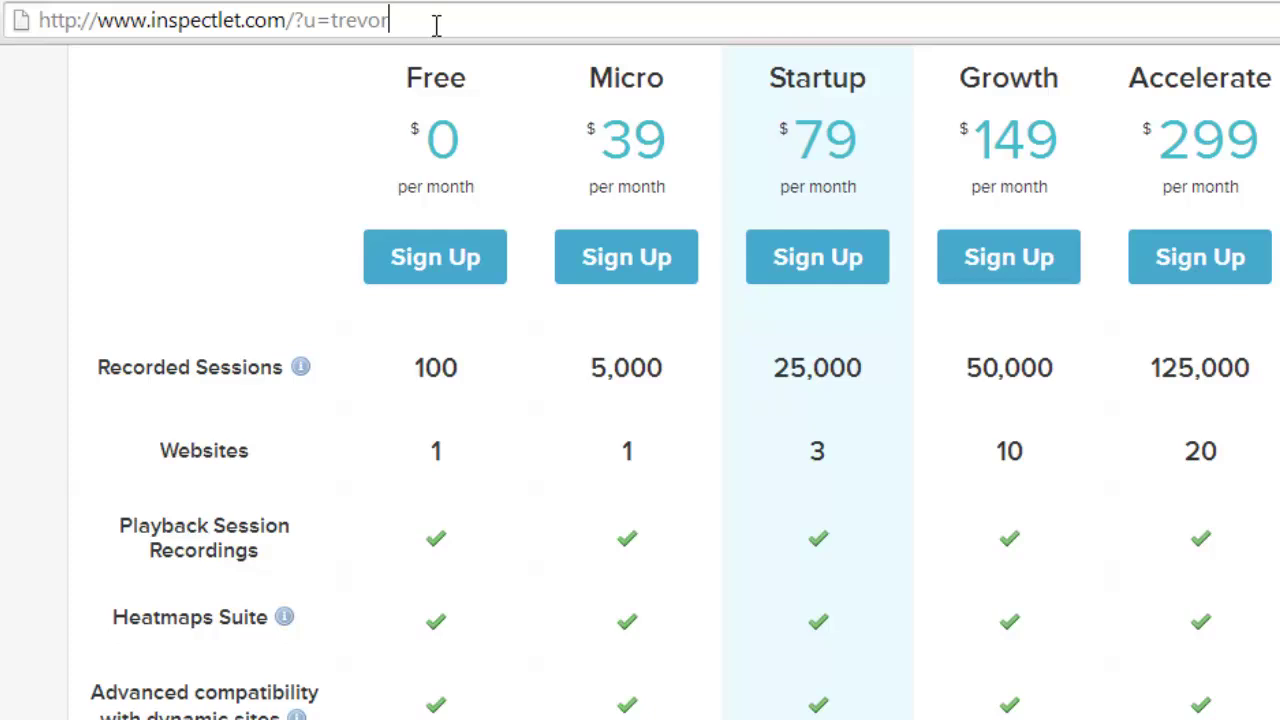